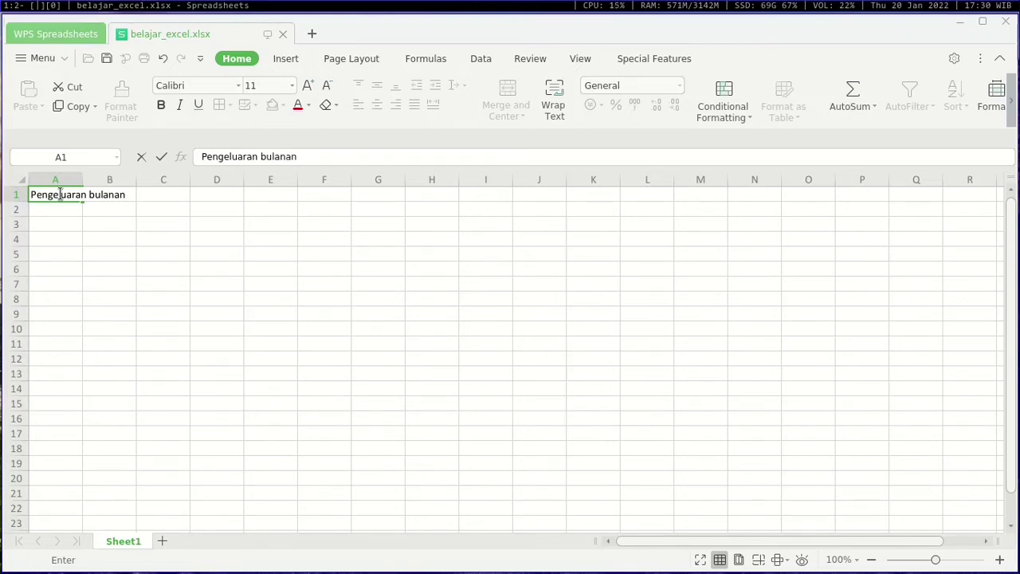
- Commit the title "Pengeluaran bulanan" in cell A1 and enter the column header "kebutuhan" in A3
{"action": "key", "text": "Return"}
{"action": "key", "text": "Down"}
{"action": "key", "text": "Down"}
{"action": "key", "text": "Up"}
{"action": "key", "text": "Up"}
{"action": "key", "text": "Down"}
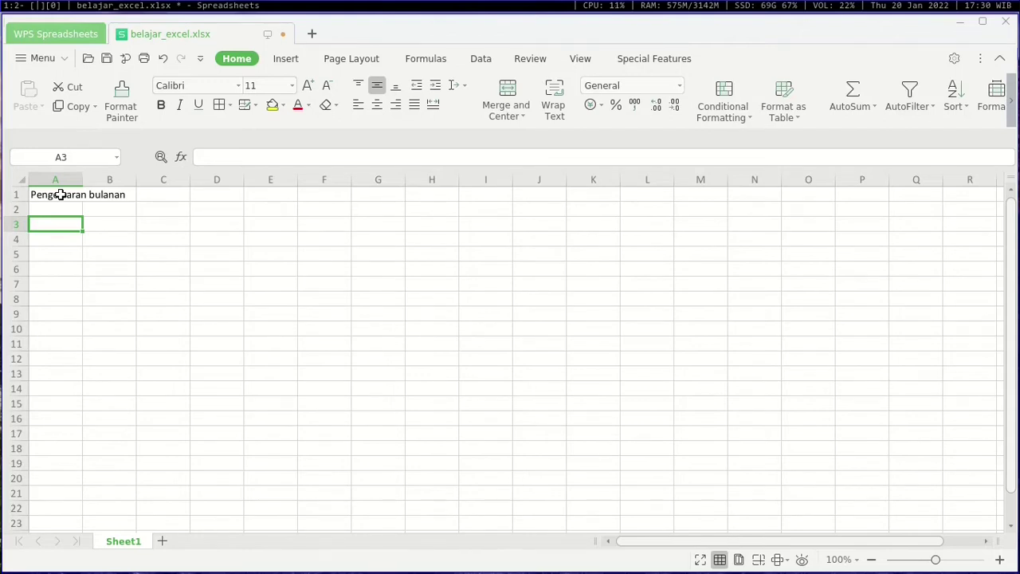
{"action": "type", "text": "kebutuhan"}
{"action": "key", "text": "Return"}
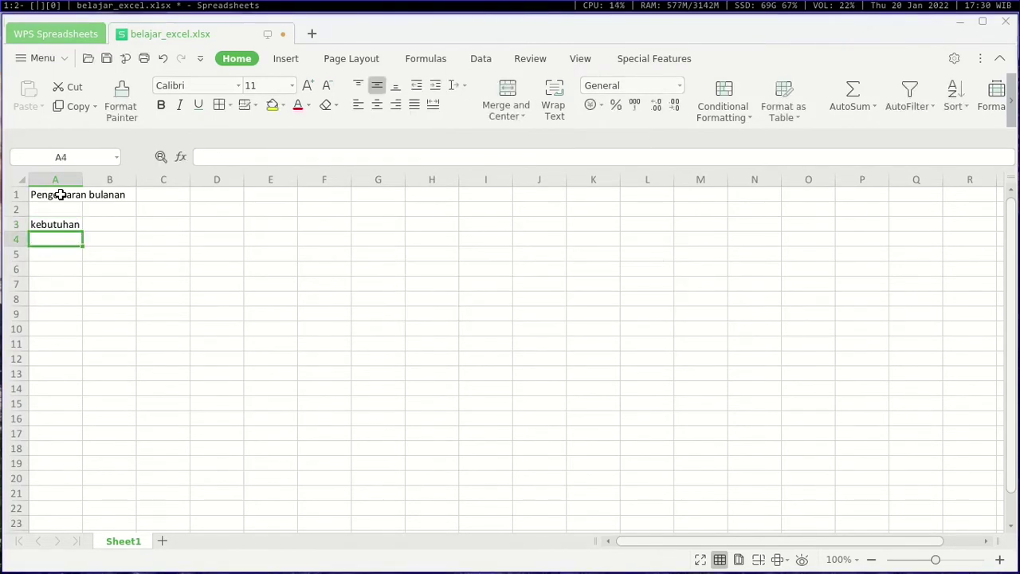
- List the expense items "makan", "alat mandi" and "kost" in cells A4 to A6
{"action": "type", "text": "makan"}
{"action": "key", "text": "Return"}
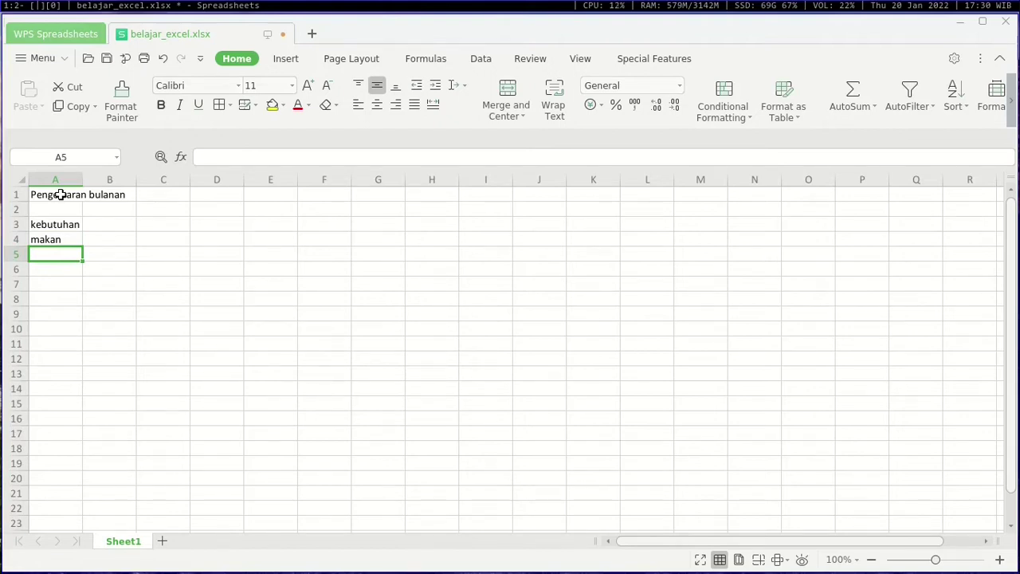
{"action": "type", "text": "alat mandi"}
{"action": "key", "text": "Return"}
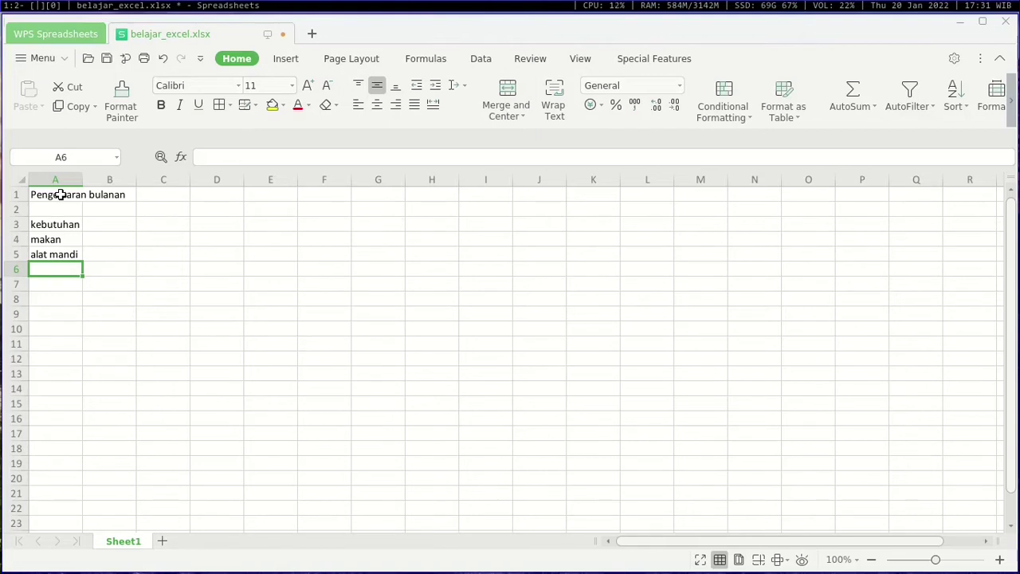
{"action": "type", "text": "kost"}
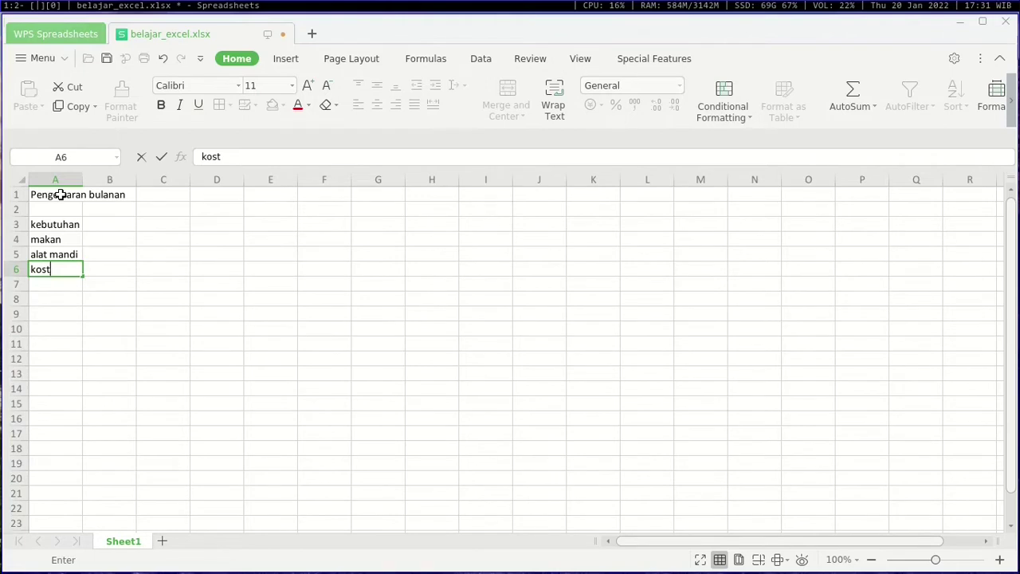
{"action": "key", "text": "Return"}
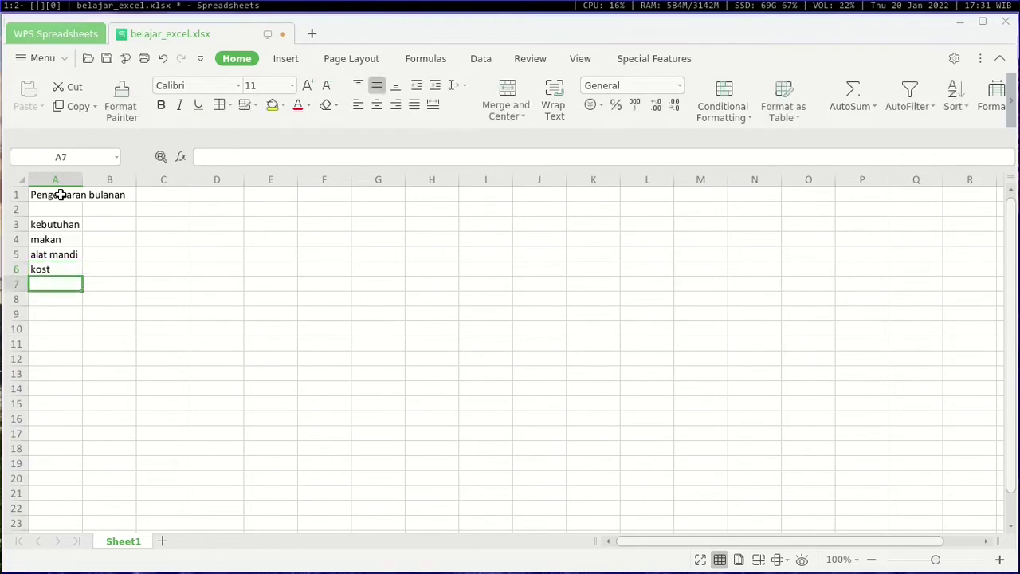
- Add the expense items "transport" in cell A7 and "lain-lain" in cell A8
{"action": "type", "text": "ojek"}
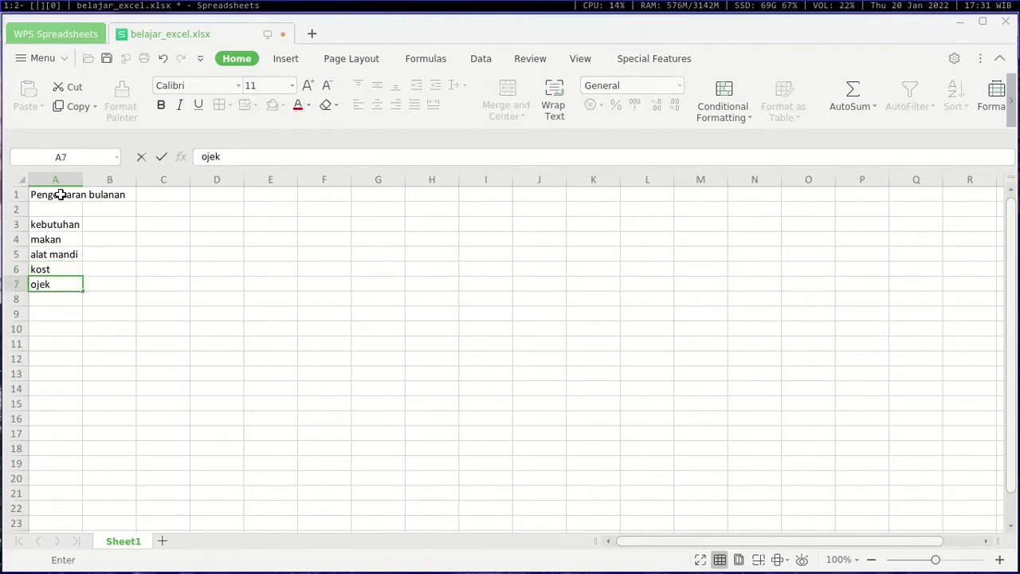
{"action": "key", "text": "BackSpace"}
{"action": "key", "text": "BackSpace"}
{"action": "key", "text": "BackSpace"}
{"action": "key", "text": "BackSpace"}
{"action": "type", "text": "t"}
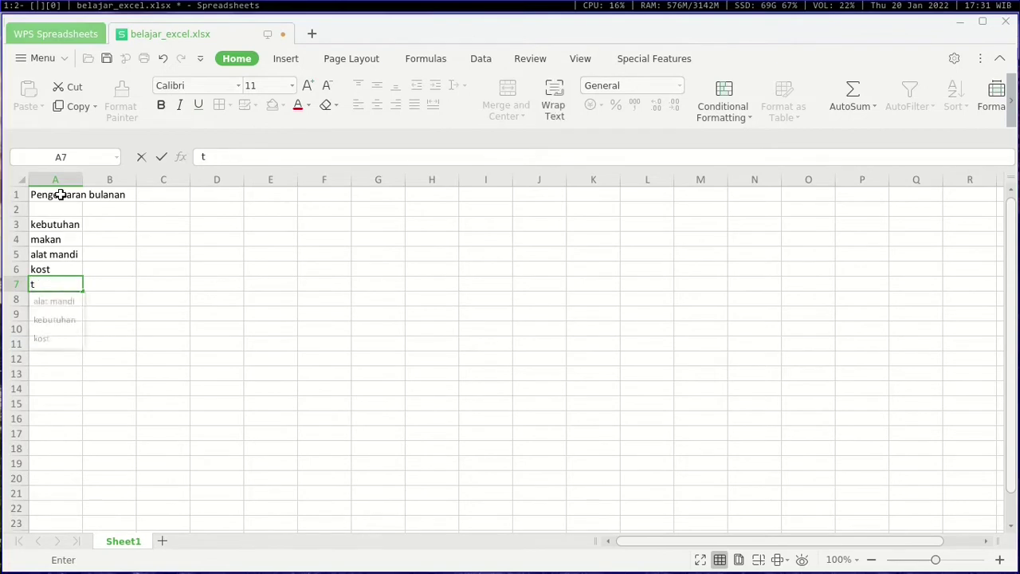
{"action": "type", "text": "ransport"}
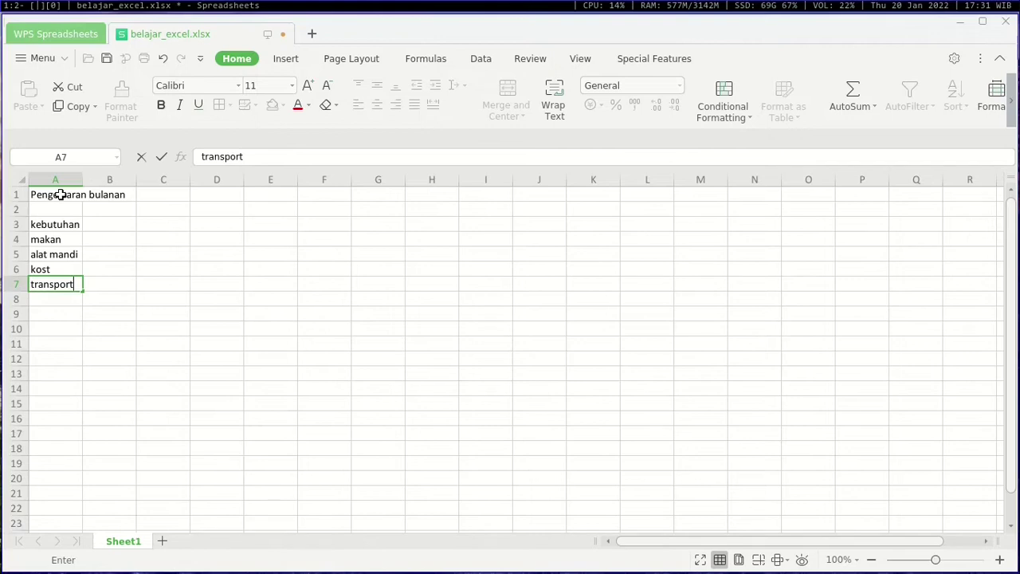
{"action": "key", "text": "Return"}
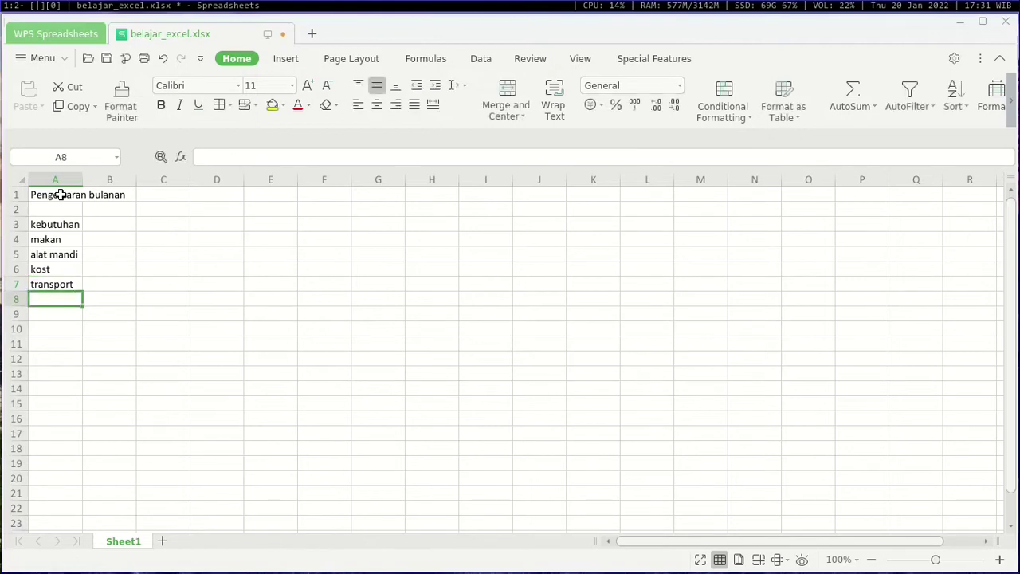
{"action": "type", "text": "lai"}
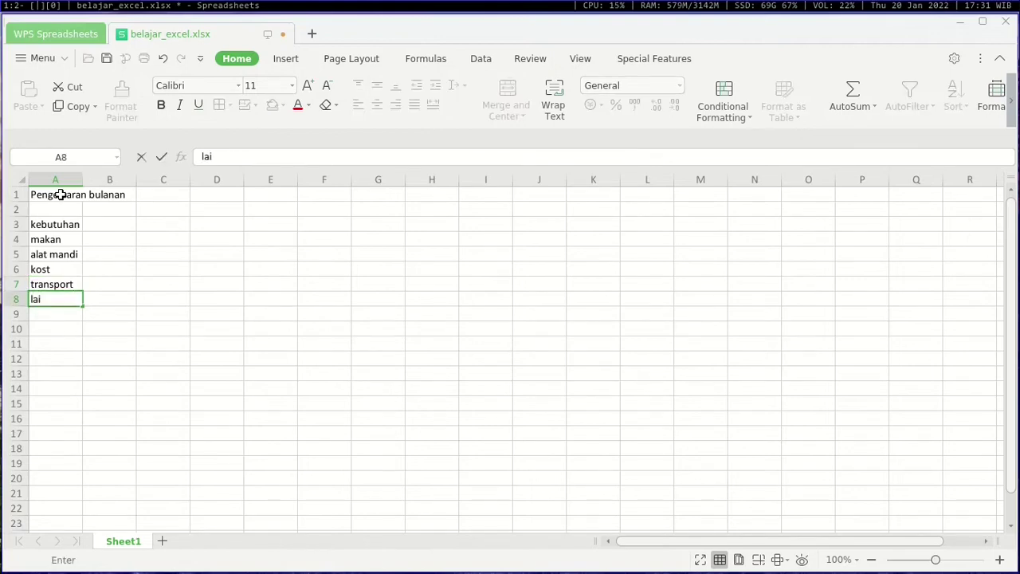
{"action": "type", "text": "n-lain"}
{"action": "key", "text": "Return"}
- Enter the month headers "Januari", "Februari" and "Maret" in cells B3 to D3
{"action": "key", "text": "Up"}
{"action": "key", "text": "Up"}
{"action": "key", "text": "Up"}
{"action": "key", "text": "Up"}
{"action": "key", "text": "Up"}
{"action": "key", "text": "Up"}
{"action": "key", "text": "Right"}
{"action": "key", "text": "Right"}
{"action": "key", "text": "Left"}
{"action": "key", "text": "Right"}
{"action": "key", "text": "Left"}
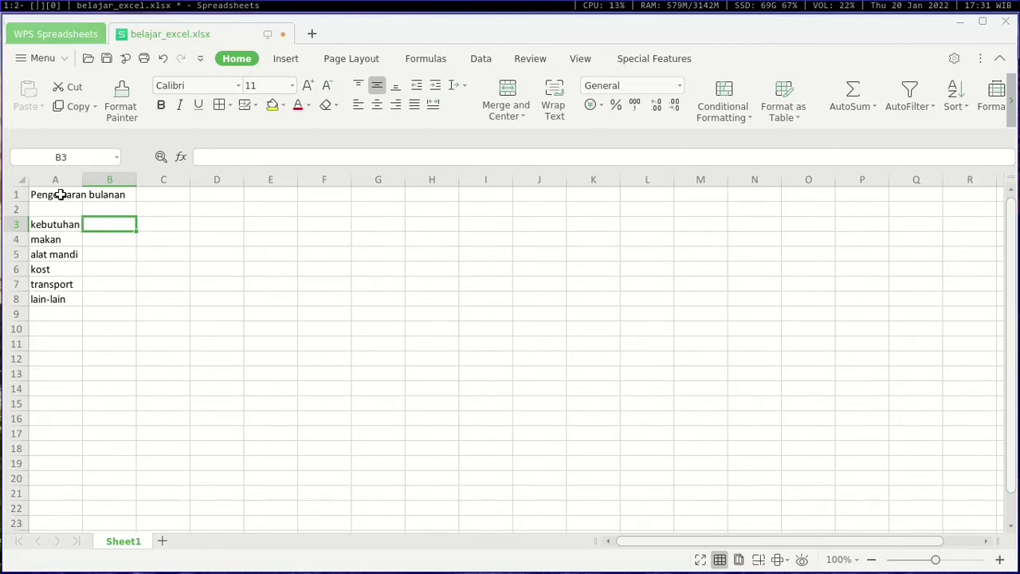
{"action": "type", "text": "Januari"}
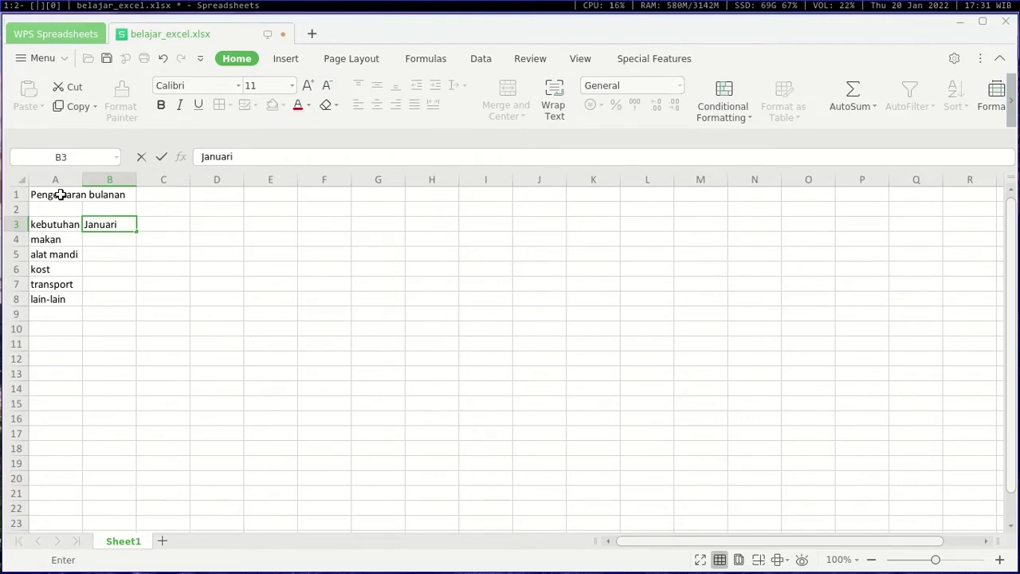
{"action": "key", "text": "Right"}
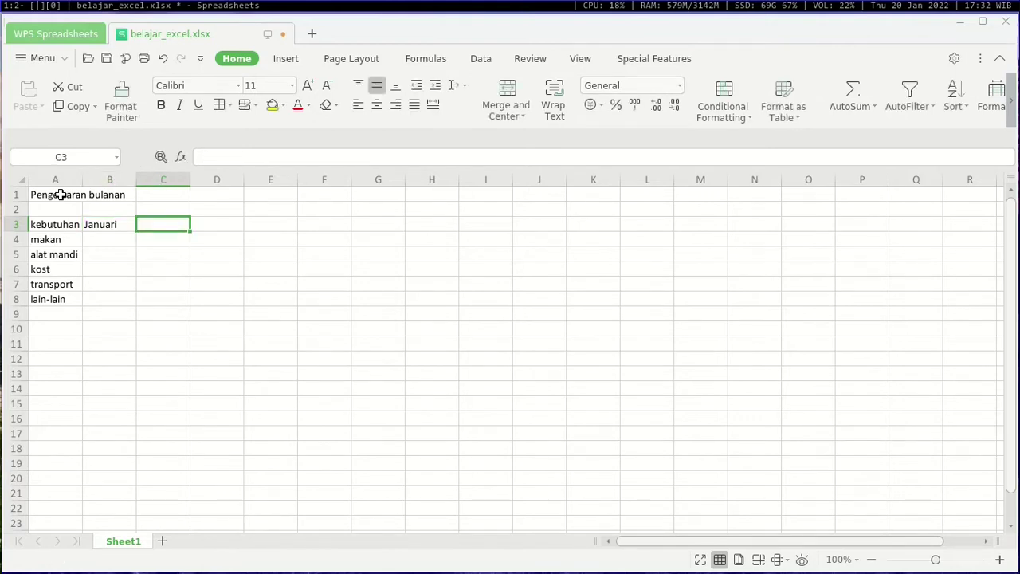
{"action": "type", "text": "Februari"}
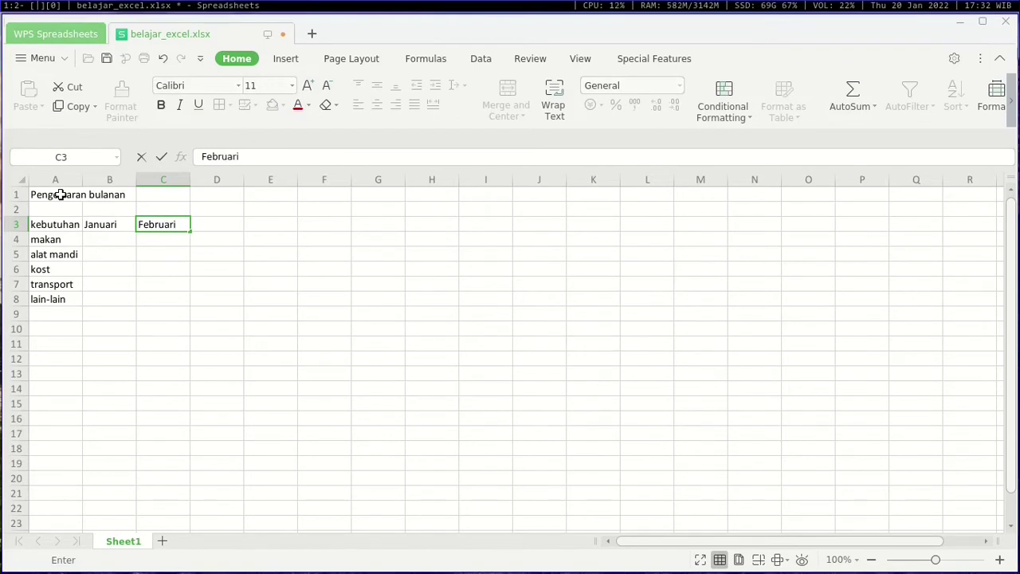
{"action": "key", "text": "Right"}
{"action": "type", "text": "Maret"}
{"action": "key", "text": "Return"}
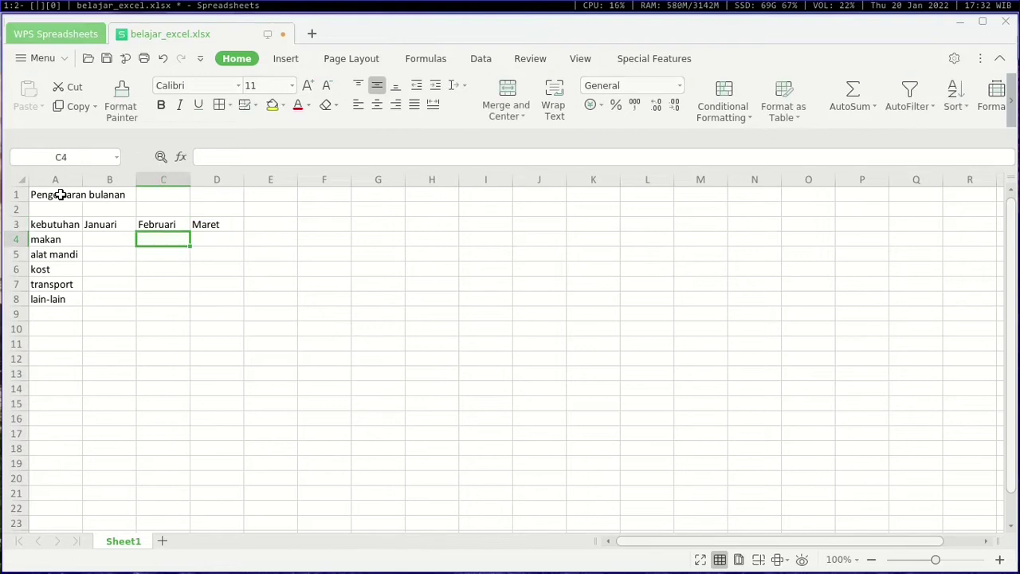
- Fill the makan row with 190000 for each of Januari, Februari and Maret in B4 to D4
{"action": "key", "text": "Left"}
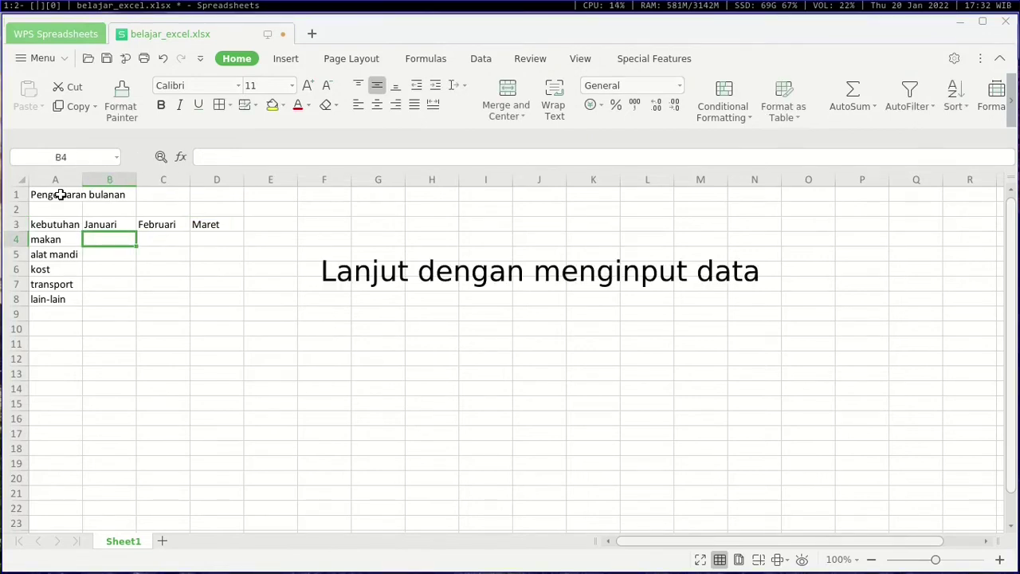
{"action": "type", "text": "190"}
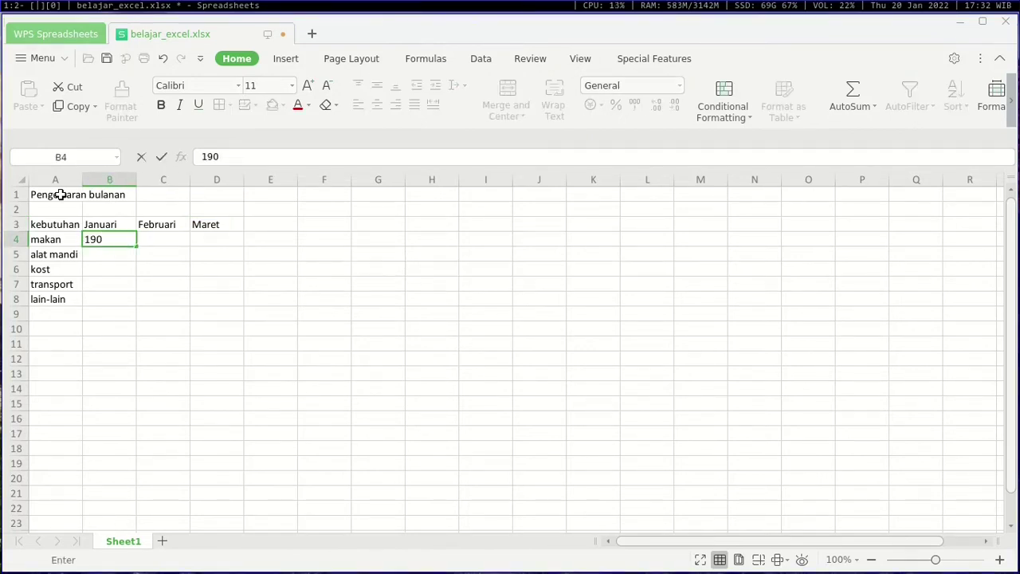
{"action": "type", "text": "000"}
{"action": "key", "text": "Tab"}
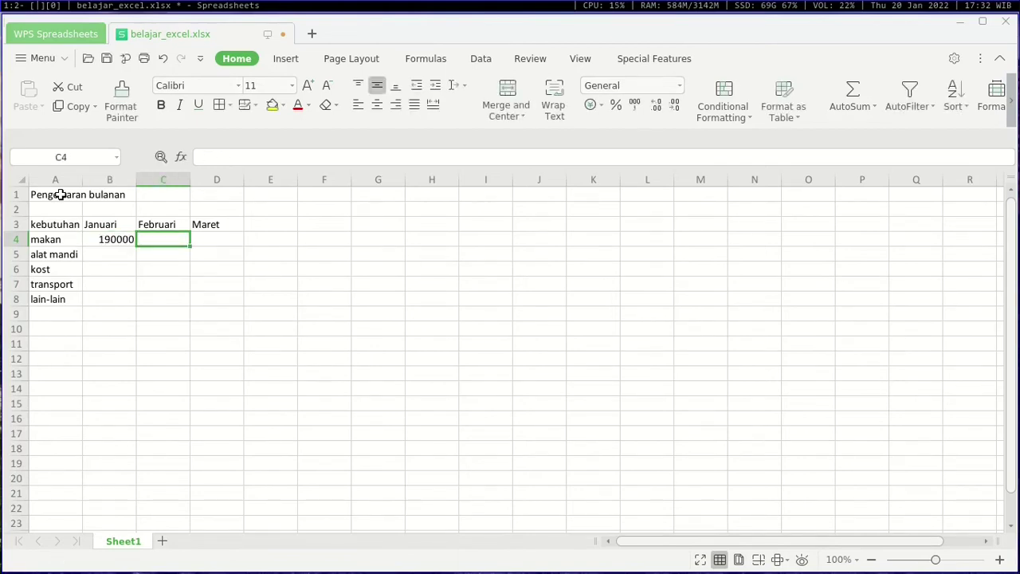
{"action": "type", "text": "1900001"}
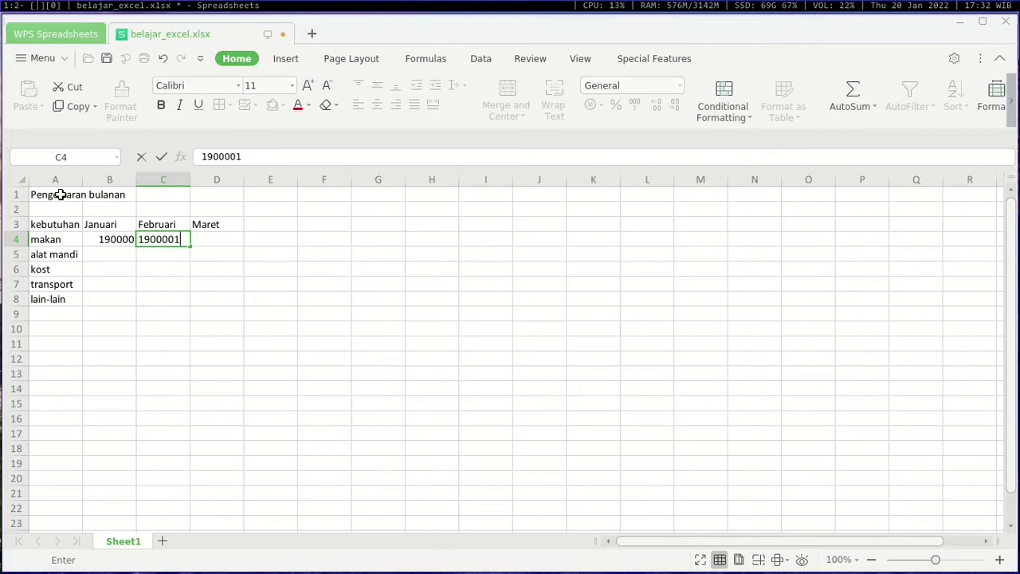
{"action": "key", "text": "BackSpace"}
{"action": "key", "text": "Tab"}
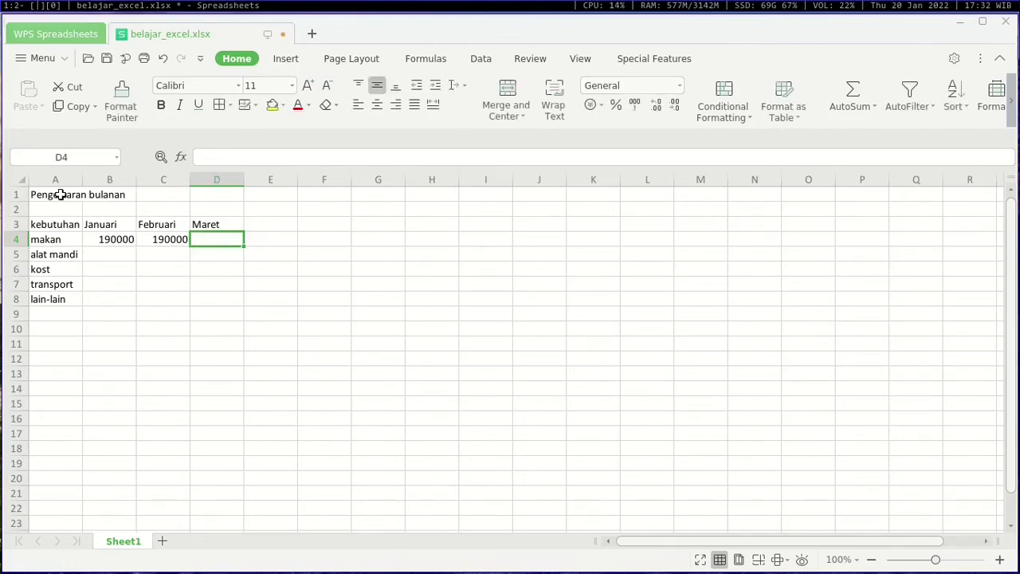
{"action": "type", "text": "190000"}
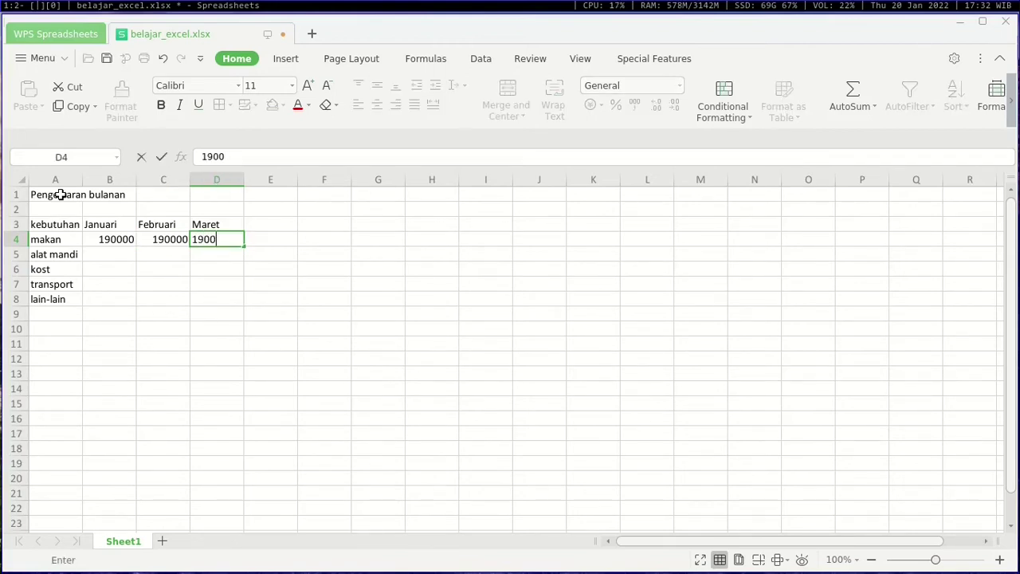
{"action": "key", "text": "Return"}
- Fill the alat mandi row with 15000 for Januari, 20000 for Februari and 10000 for Maret in B5 to D5
{"action": "key", "text": "Return"}
{"action": "key", "text": "Up"}
{"action": "key", "text": "Down"}
{"action": "key", "text": "Down"}
{"action": "key", "text": "Up"}
{"action": "key", "text": "Up"}
{"action": "key", "text": "Up"}
{"action": "key", "text": "Down"}
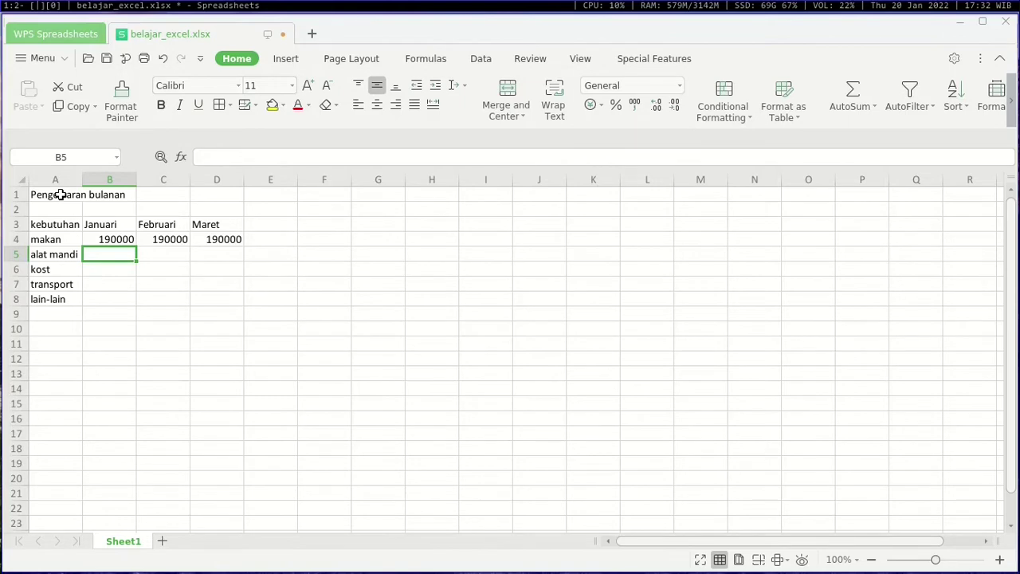
{"action": "type", "text": "15000"}
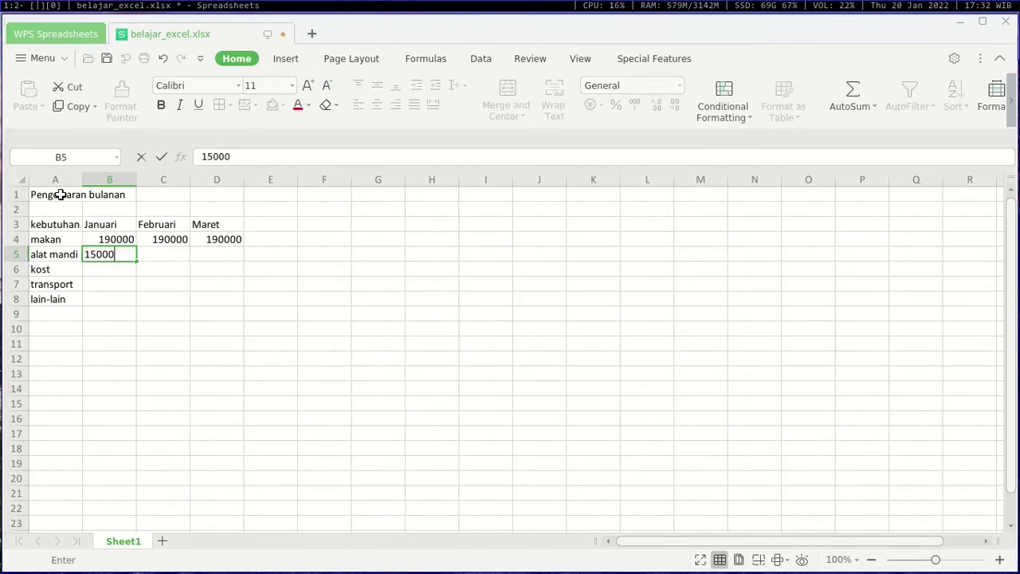
{"action": "key", "text": "Tab"}
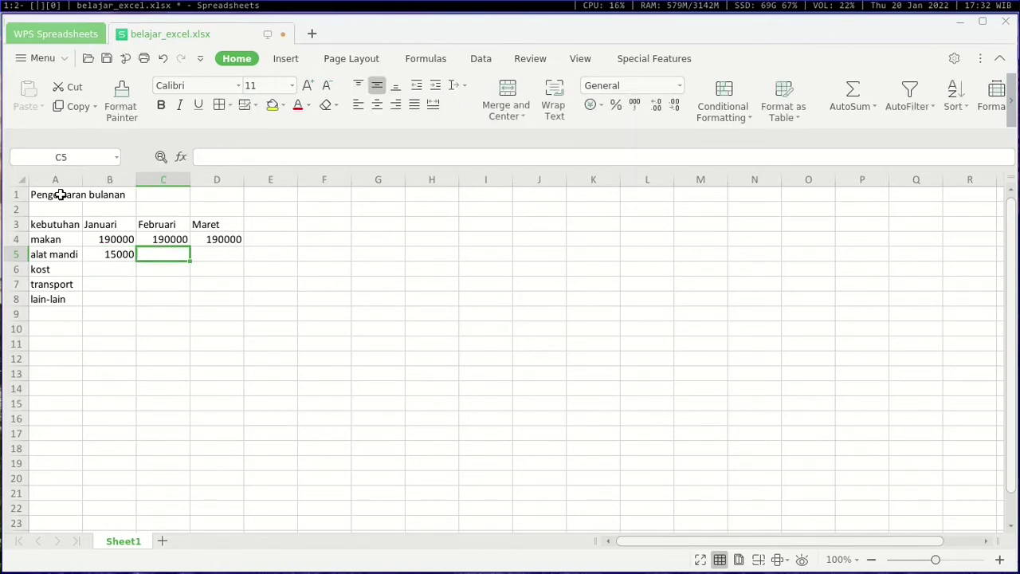
{"action": "type", "text": "15"}
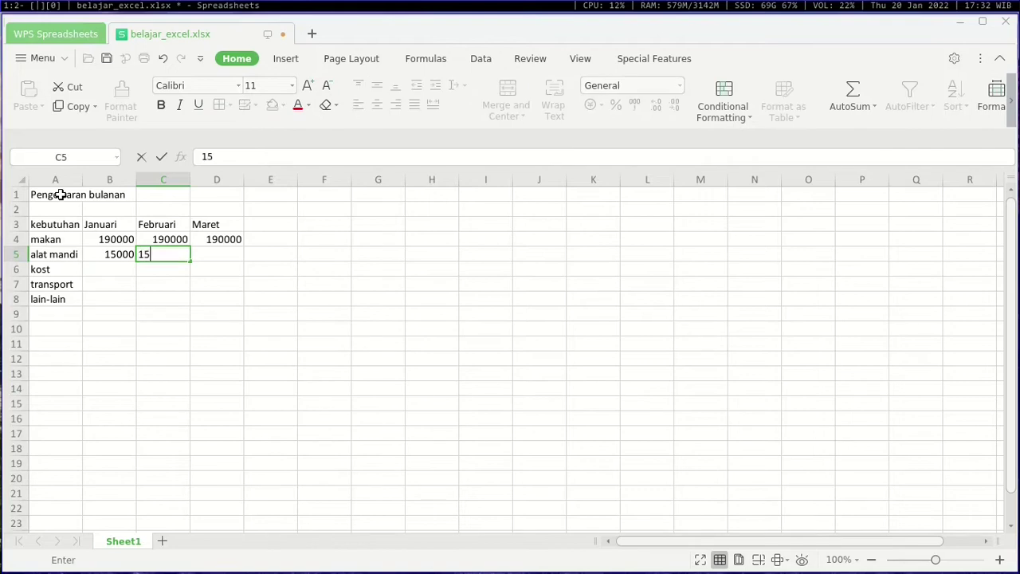
{"action": "type", "text": "0000"}
{"action": "key", "text": "BackSpace"}
{"action": "key", "text": "BackSpace"}
{"action": "key", "text": "BackSpace"}
{"action": "key", "text": "BackSpace"}
{"action": "key", "text": "BackSpace"}
{"action": "key", "text": "BackSpace"}
{"action": "type", "text": "20000"}
{"action": "key", "text": "Tab"}
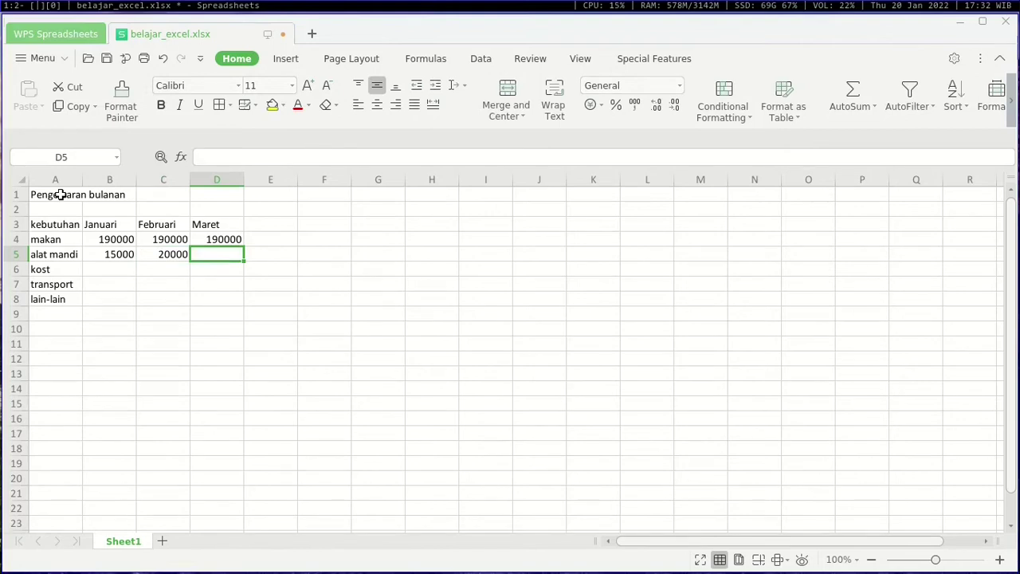
{"action": "type", "text": "10000"}
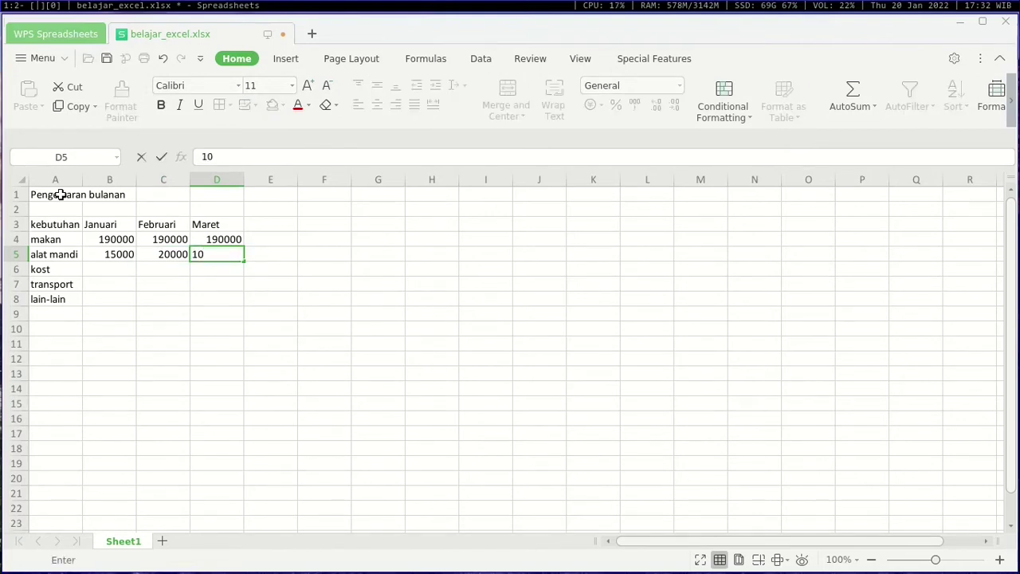
{"action": "key", "text": "Return"}
- Fill the kost row with 130000 for each of the three months in B6 to D6
{"action": "key", "text": "Down"}
{"action": "key", "text": "Up"}
{"action": "type", "text": "130000"}
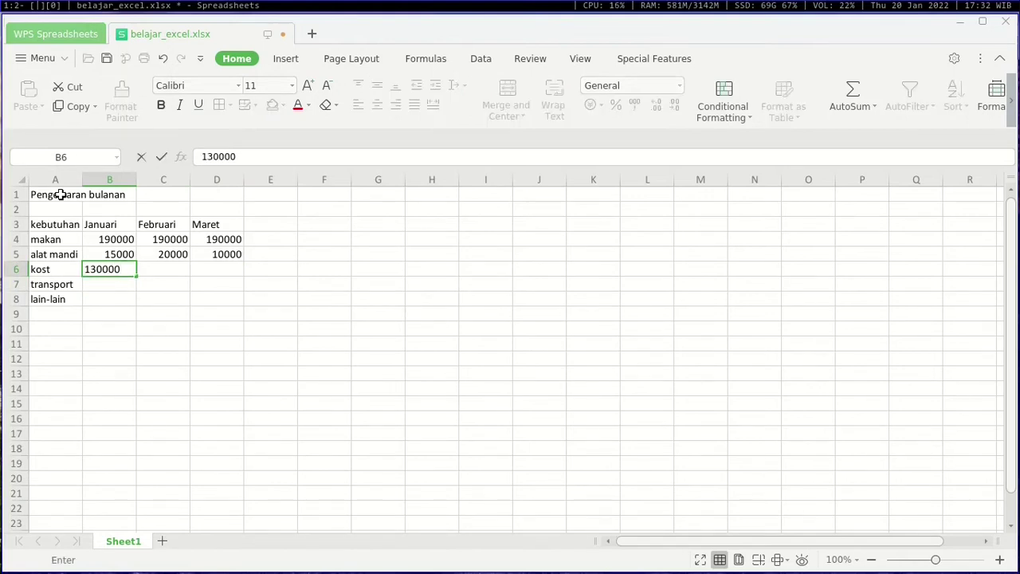
{"action": "key", "text": "Tab"}
{"action": "type", "text": "13"}
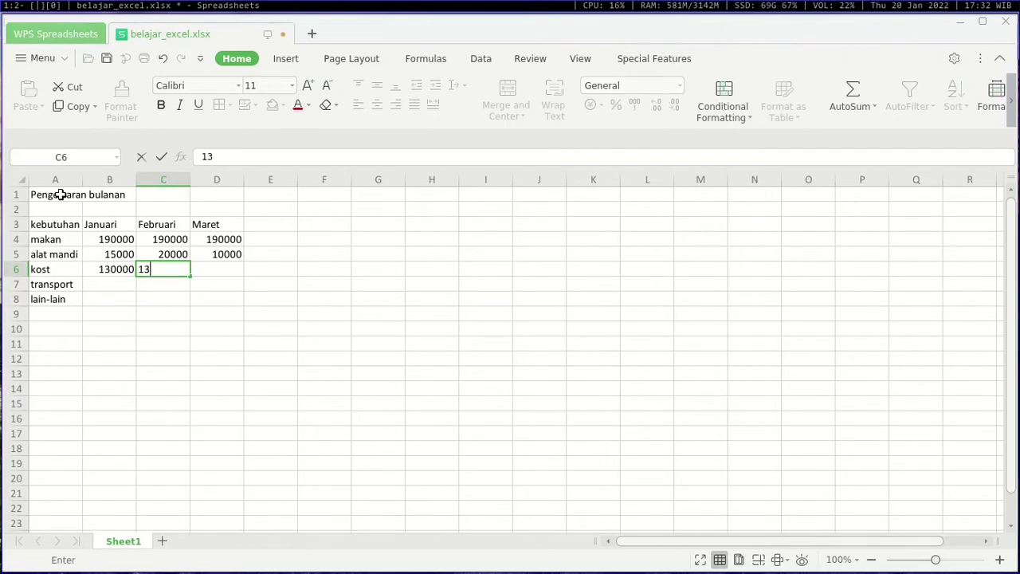
{"action": "type", "text": "000001"}
{"action": "key", "text": "BackSpace"}
{"action": "key", "text": "Tab"}
{"action": "type", "text": "130000"}
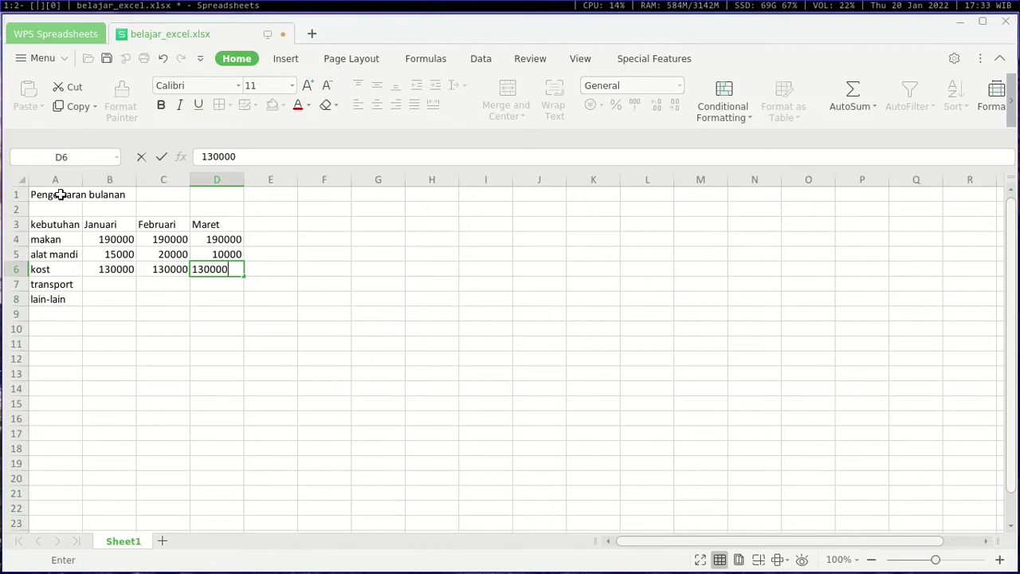
{"action": "key", "text": "Return"}
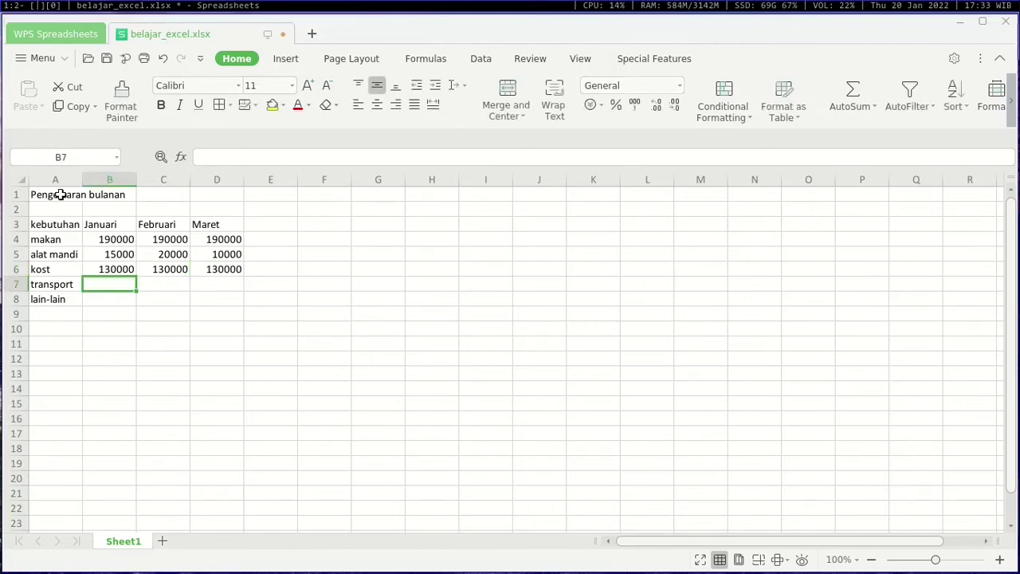
- Fill the transport row with 75000 for Januari, 50000 for Februari and 100000 for Maret in B7 to D7
{"action": "key", "text": "Down"}
{"action": "key", "text": "Up"}
{"action": "type", "text": "90"}
{"action": "key", "text": "BackSpace"}
{"action": "key", "text": "BackSpace"}
{"action": "type", "text": "100"}
{"action": "key", "text": "BackSpace"}
{"action": "key", "text": "BackSpace"}
{"action": "key", "text": "BackSpace"}
{"action": "type", "text": "75"}
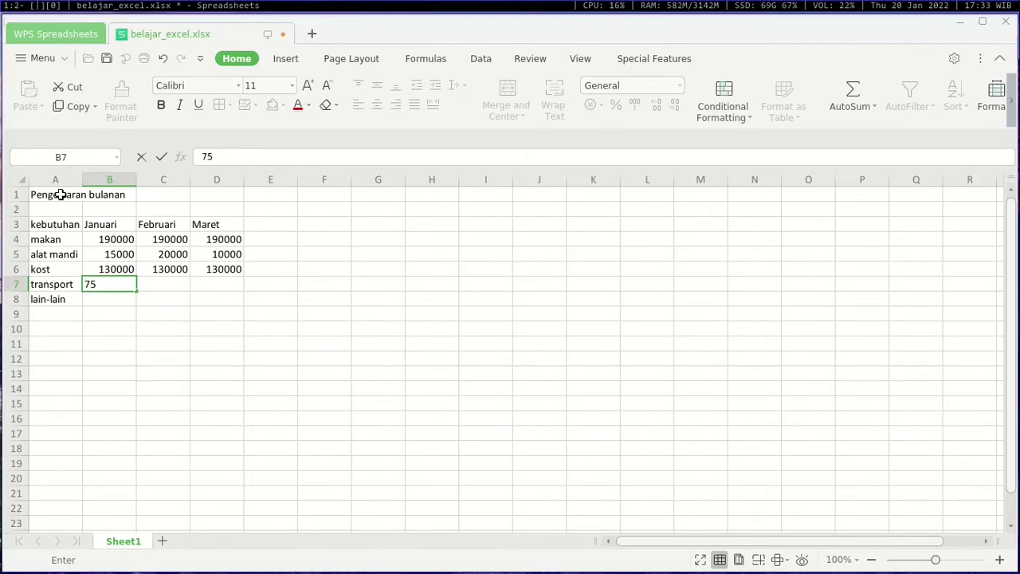
{"action": "type", "text": "000"}
{"action": "key", "text": "Tab"}
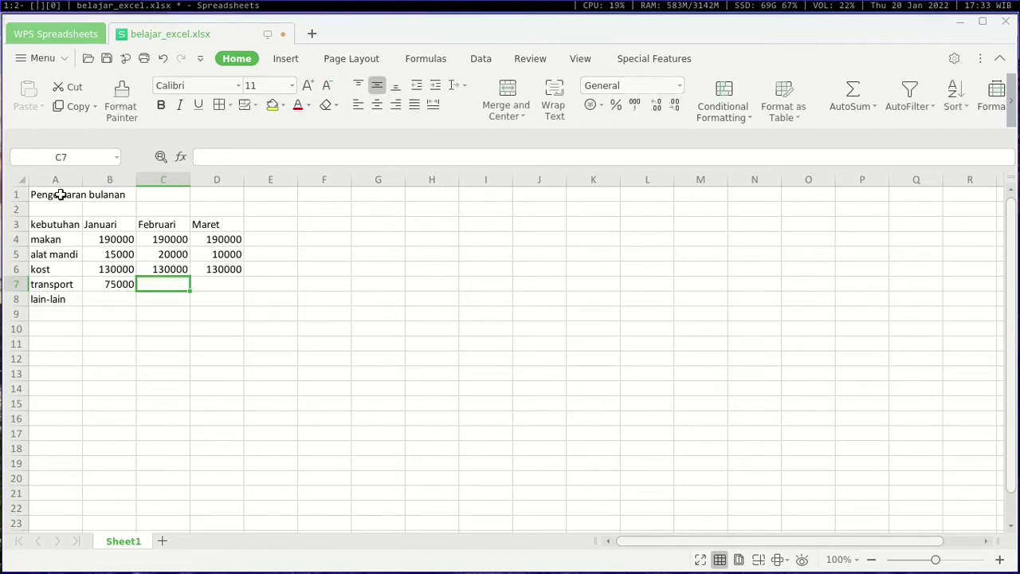
{"action": "type", "text": "50000"}
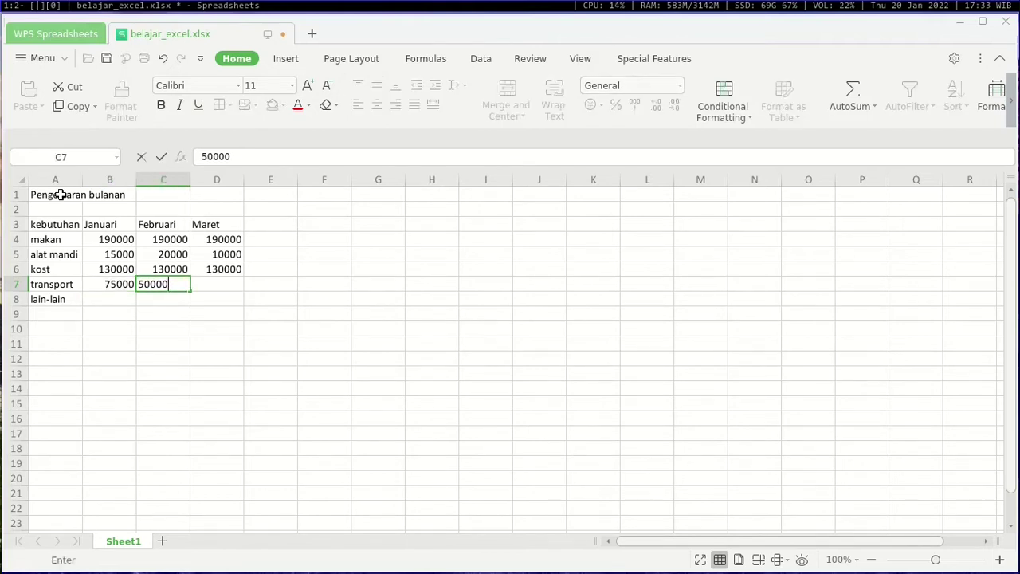
{"action": "key", "text": "Tab"}
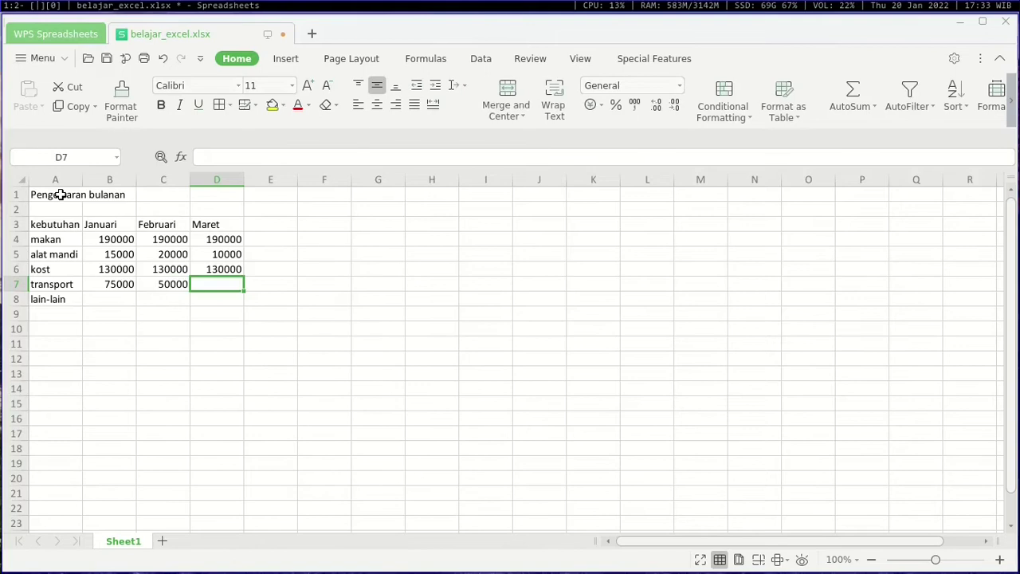
{"action": "type", "text": "100000"}
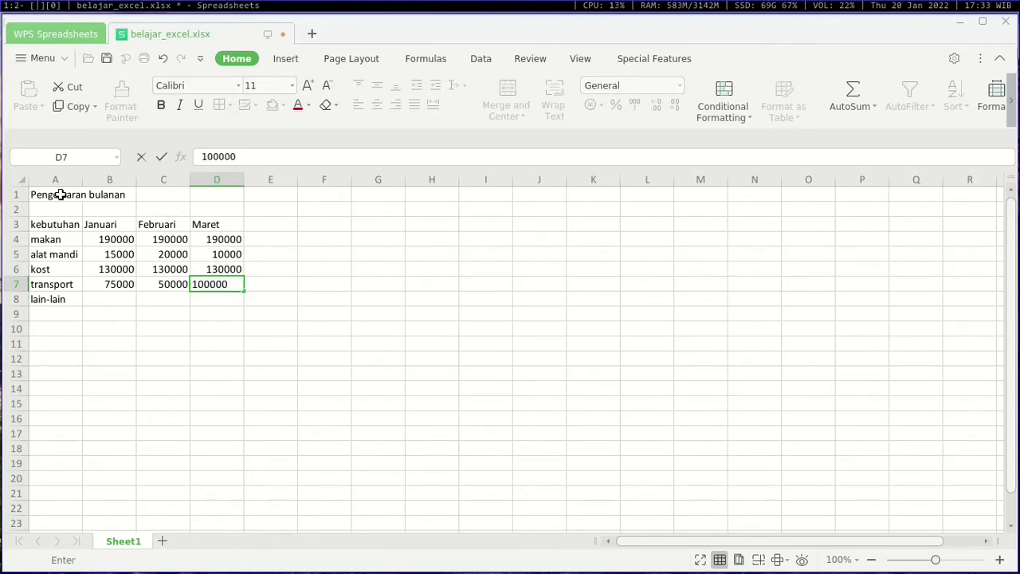
{"action": "key", "text": "Return"}
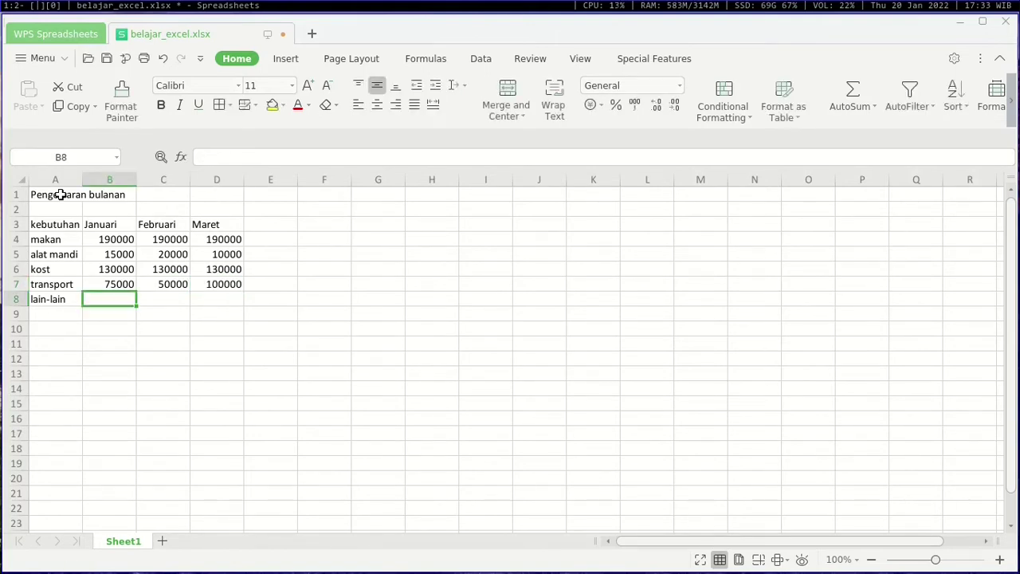
{"action": "key", "text": "Up"}
{"action": "key", "text": "Down"}
{"action": "key", "text": "Right"}
{"action": "key", "text": "Left"}
{"action": "key", "text": "Right"}
{"action": "key", "text": "Left"}
- Fill the lain-lain row with 100000 for Januari, 120000 for Februari and 150000 for Maret in B8 to D8
{"action": "type", "text": "100000"}
{"action": "key", "text": "Tab"}
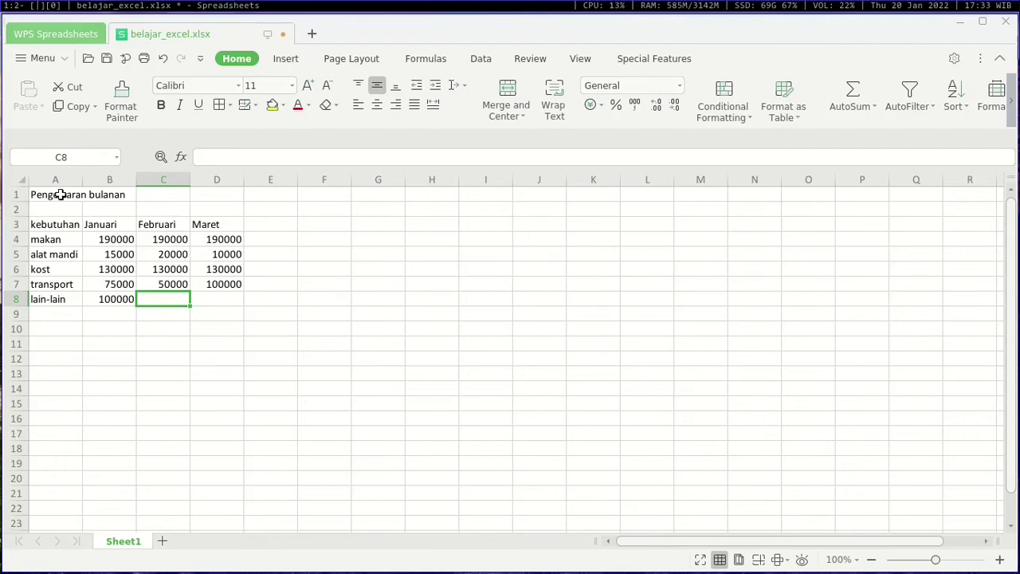
{"action": "type", "text": "12"}
{"action": "key", "text": "BackSpace"}
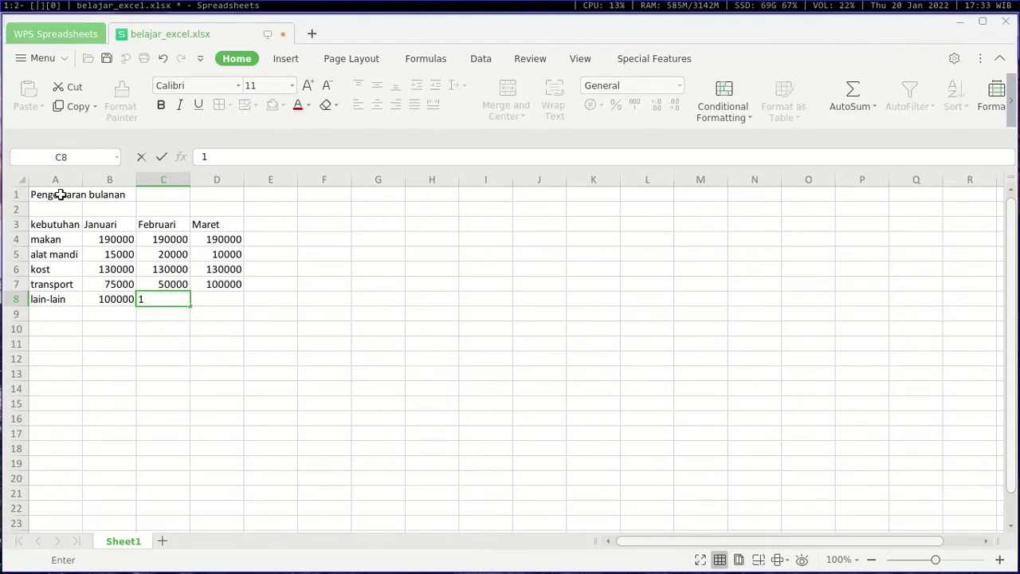
{"action": "type", "text": "20000"}
{"action": "key", "text": "Tab"}
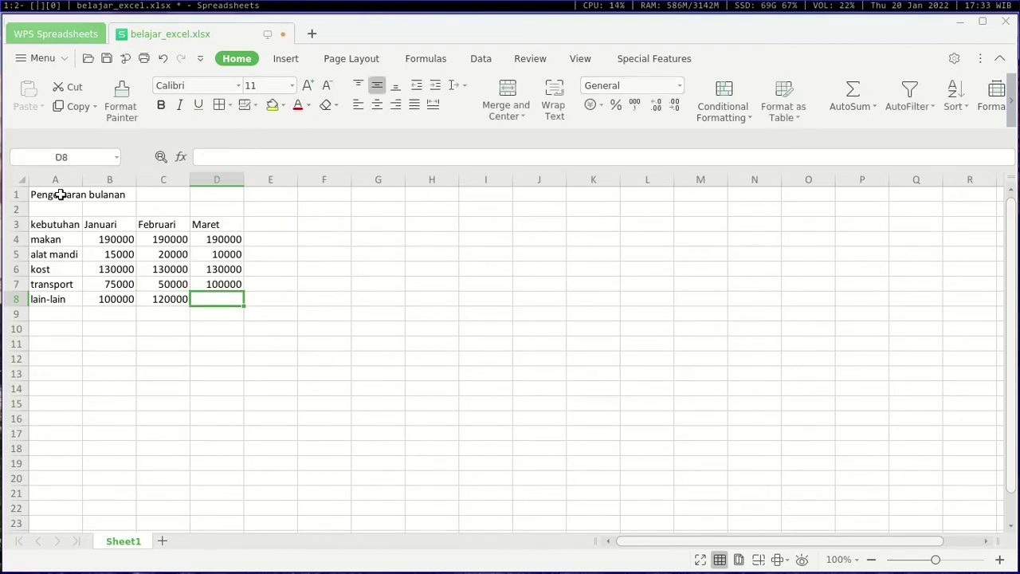
{"action": "type", "text": "150000"}
{"action": "key", "text": "Return"}
{"action": "key", "text": "Return"}
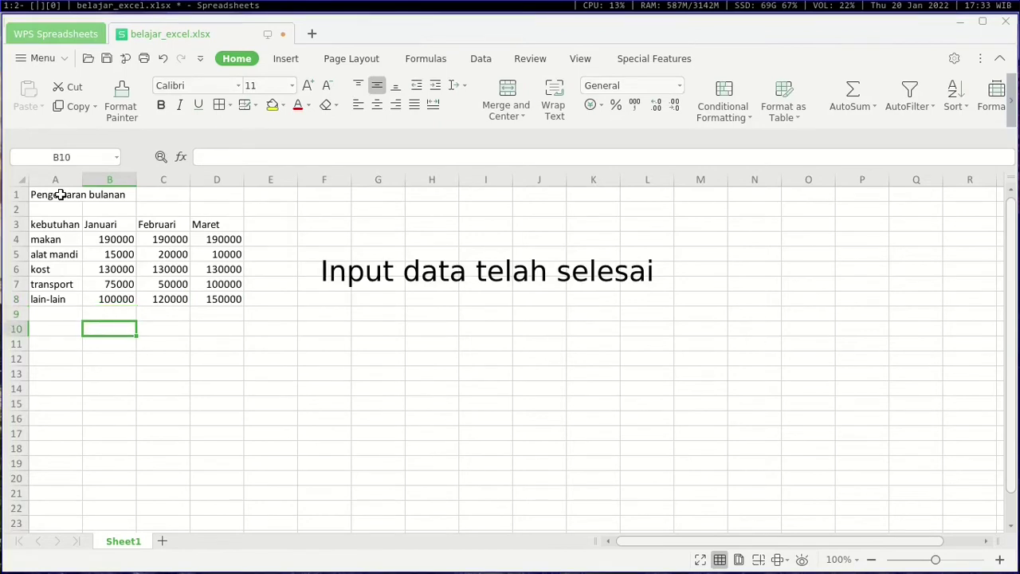
{"action": "key", "text": "Up"}
{"action": "key", "text": "Up"}
{"action": "key", "text": "Up"}
{"action": "key", "text": "Down"}
{"action": "key", "text": "Down"}
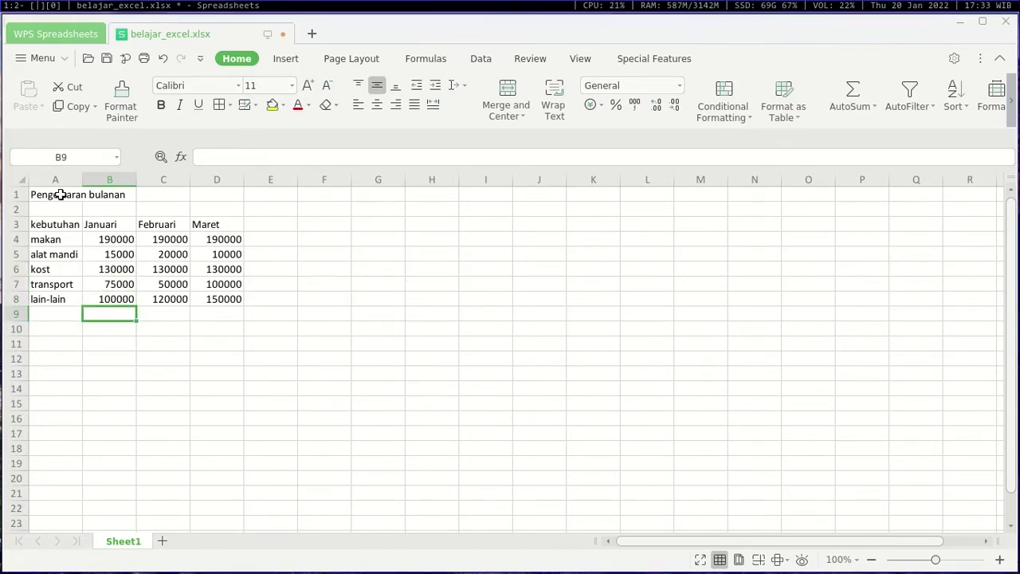
{"action": "key", "text": "Right"}
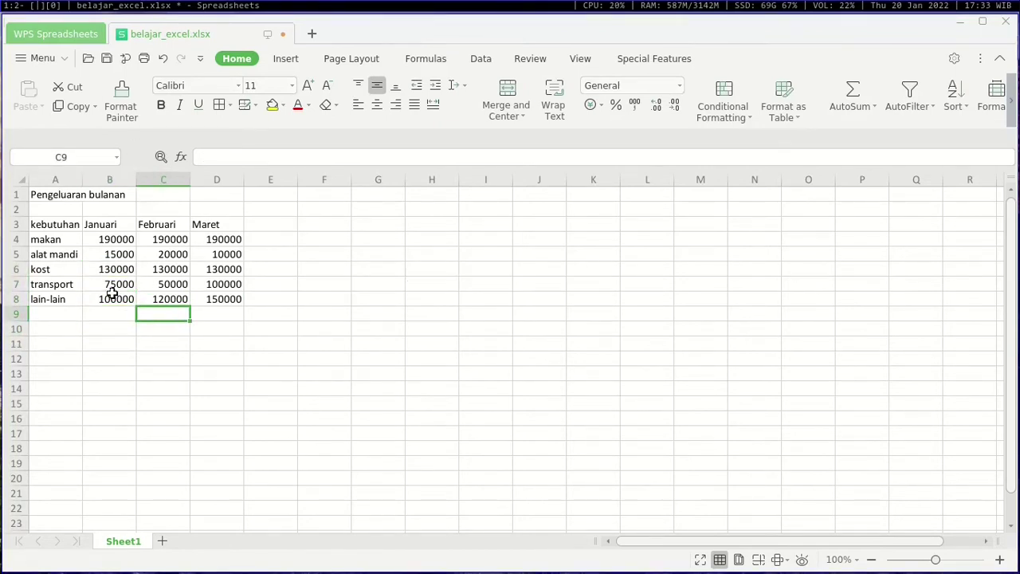
- Replace the Januari header in B3 with the date 1/1/2022 and apply the Short Date format to it
{"action": "left_click", "coordinate": [102, 225]}
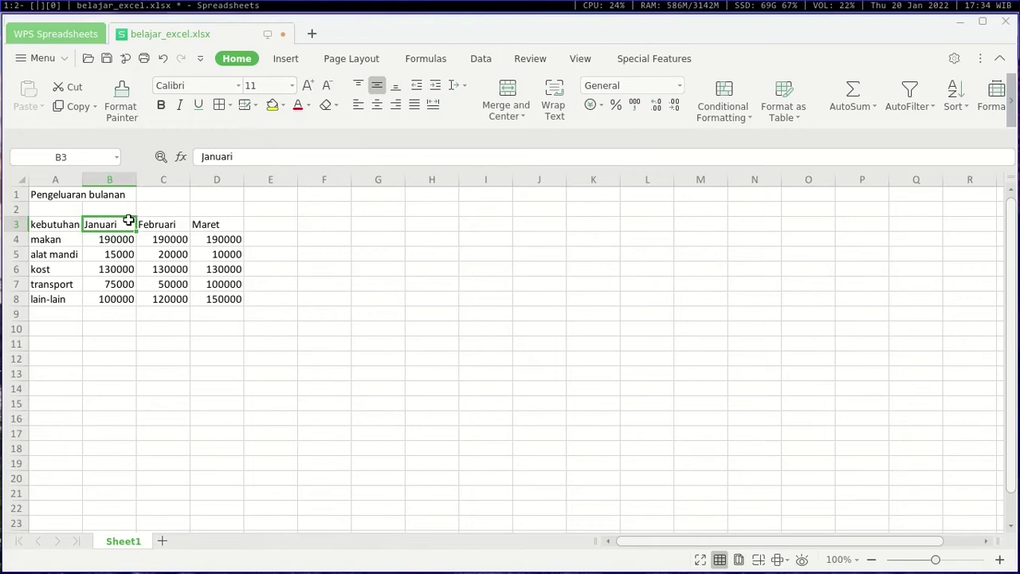
{"action": "double_click", "coordinate": [257, 152]}
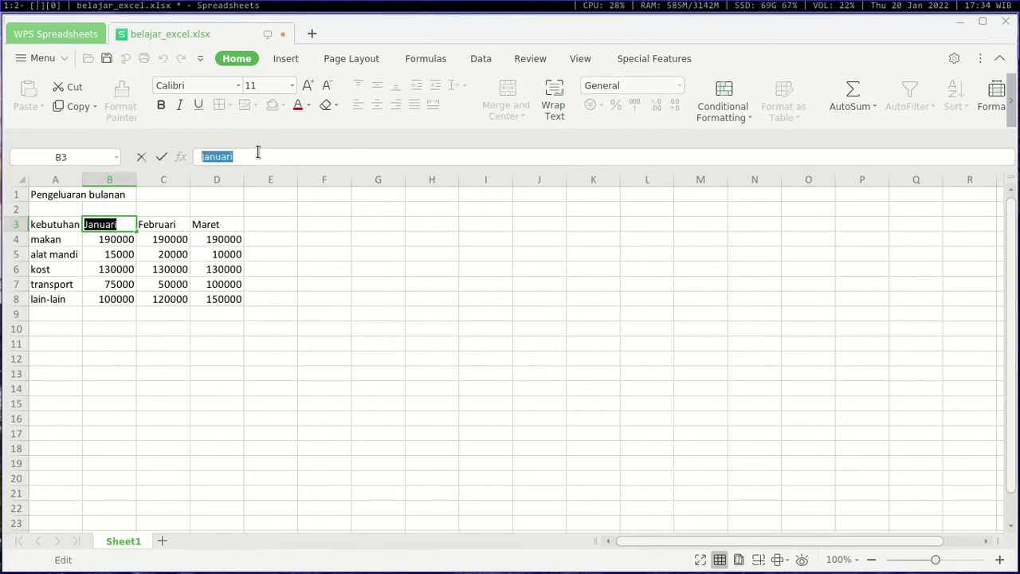
{"action": "type", "text": "1/1/"}
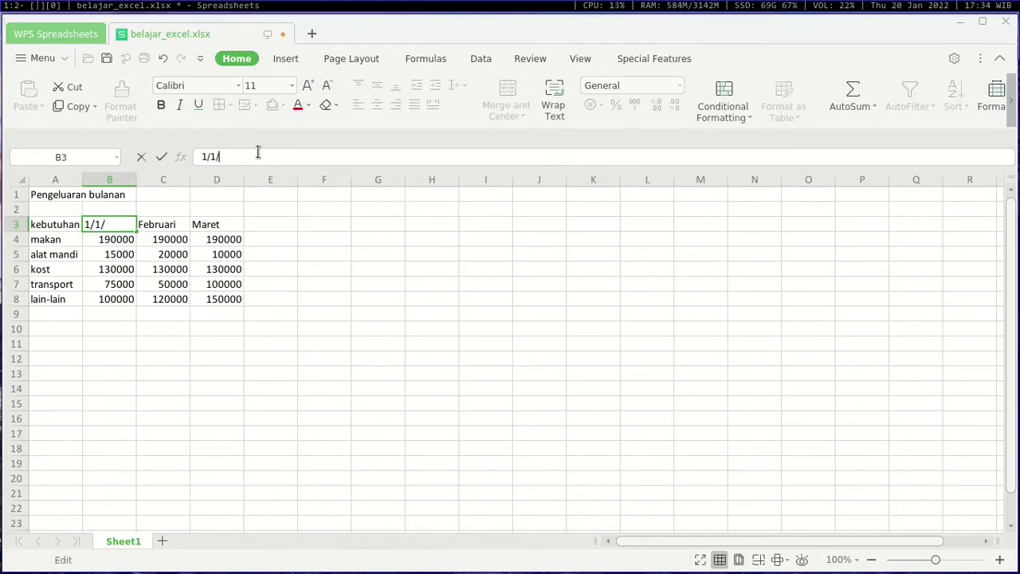
{"action": "type", "text": "2022"}
{"action": "key", "text": "Return"}
{"action": "key", "text": "Up"}
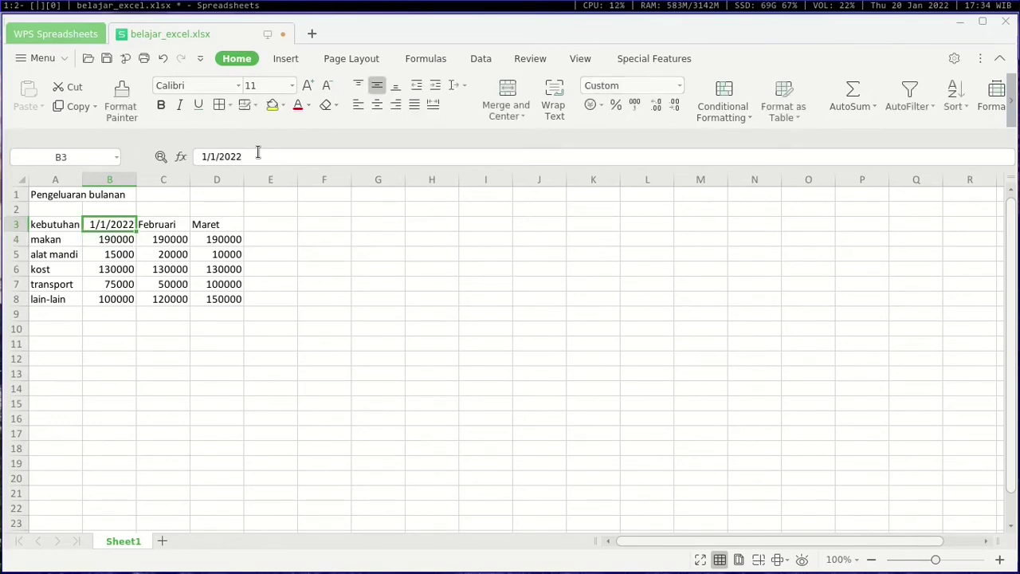
{"action": "left_click", "coordinate": [679, 88]}
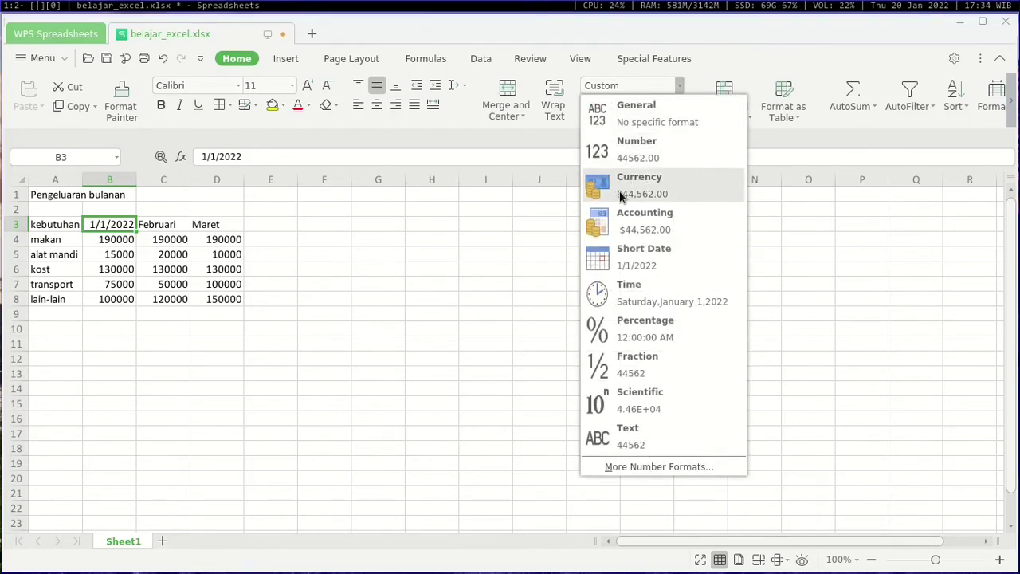
{"action": "left_click", "coordinate": [620, 255]}
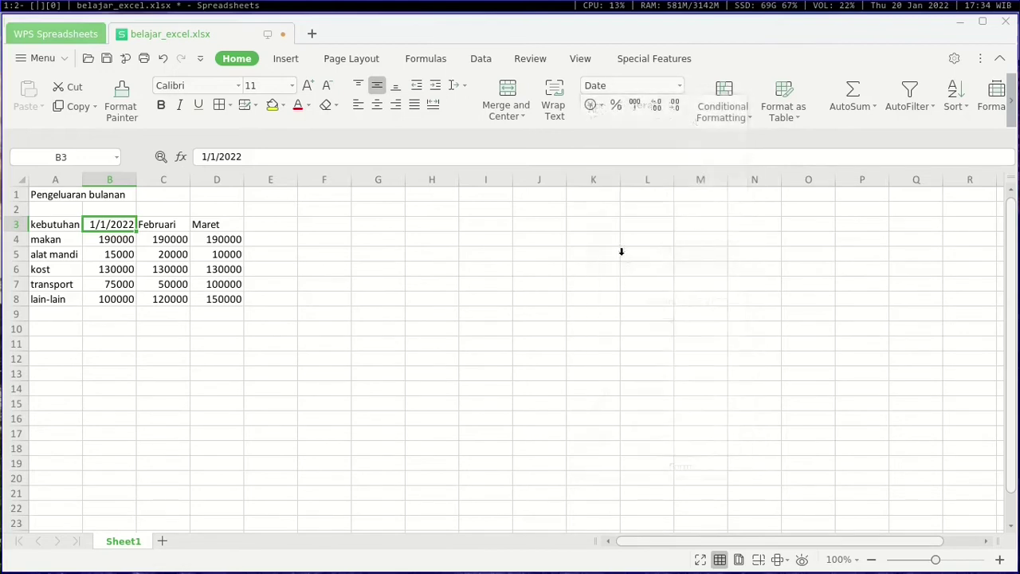
- Replace the Februari header in C3 with the date 2/1/2022
{"action": "left_click", "coordinate": [168, 226]}
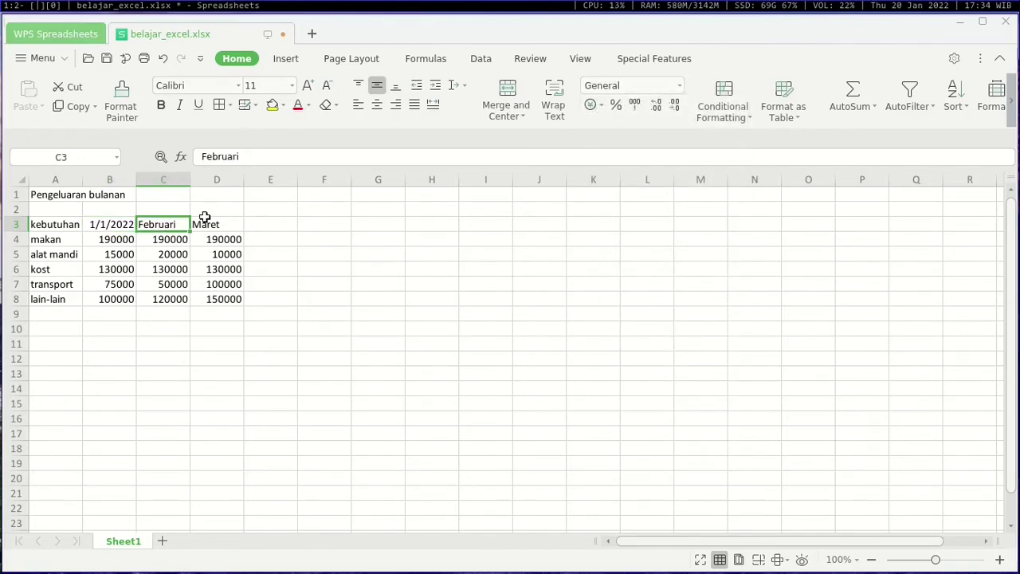
{"action": "type", "text": "1/2"}
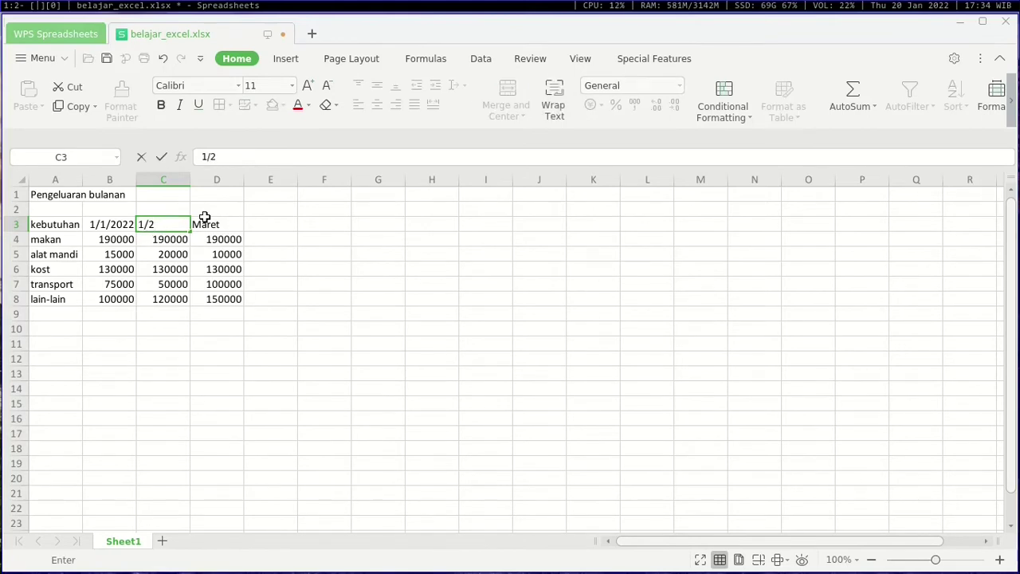
{"action": "key", "text": "BackSpace"}
{"action": "key", "text": "BackSpace"}
{"action": "key", "text": "BackSpace"}
{"action": "type", "text": "2/1"}
{"action": "type", "text": "200"}
{"action": "key", "text": "BackSpace"}
{"action": "type", "text": "22"}
{"action": "key", "text": "Return"}
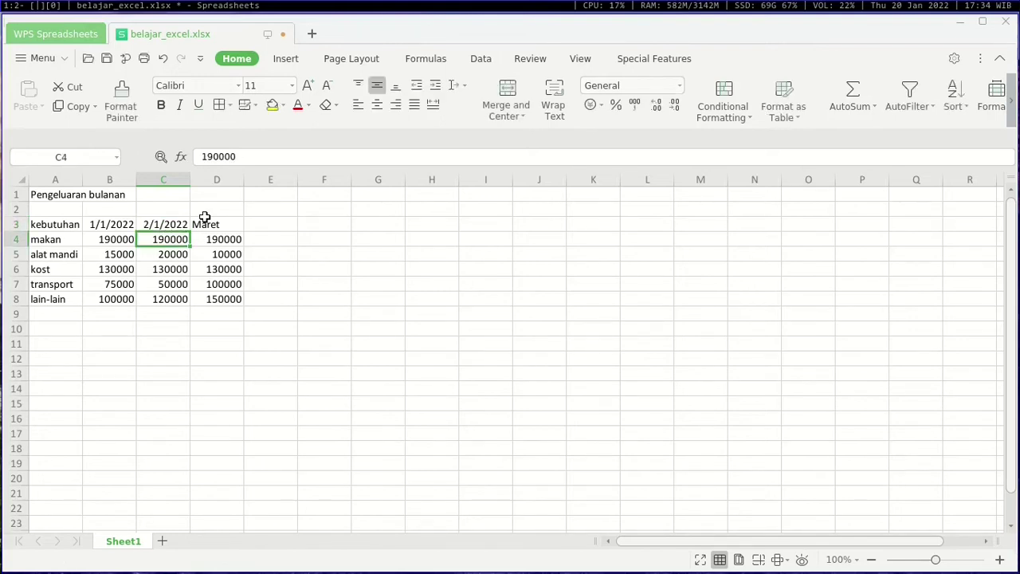
{"action": "key", "text": "Up"}
{"action": "key", "text": "Left"}
{"action": "key", "text": "Right"}
{"action": "key", "text": "Left"}
{"action": "key", "text": "Right"}
{"action": "key", "text": "Right"}
{"action": "key", "text": "Left"}
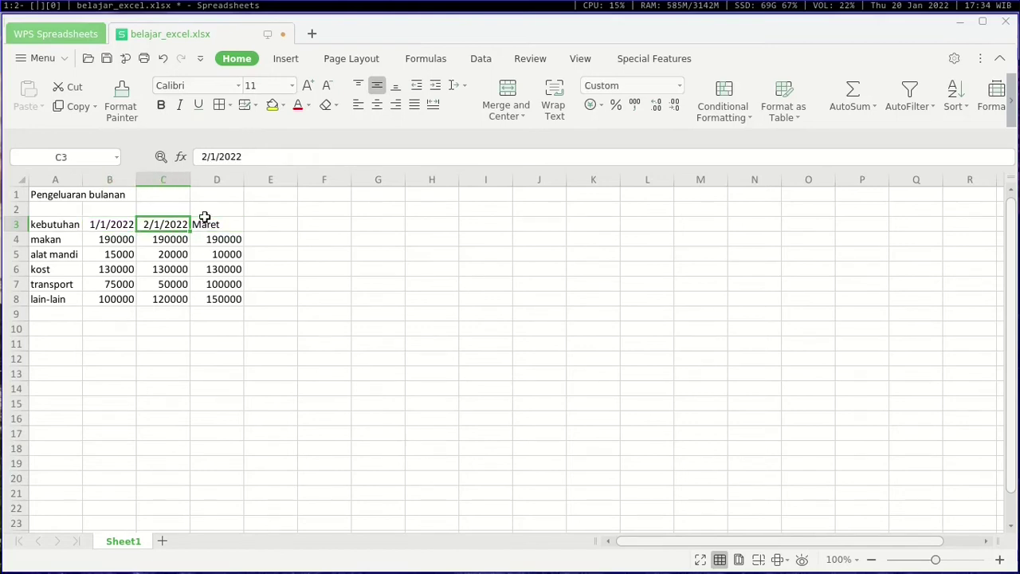
- Replace the Maret header in D3 with the date 3/1/2022
{"action": "key", "text": "Right"}
{"action": "type", "text": "3/"}
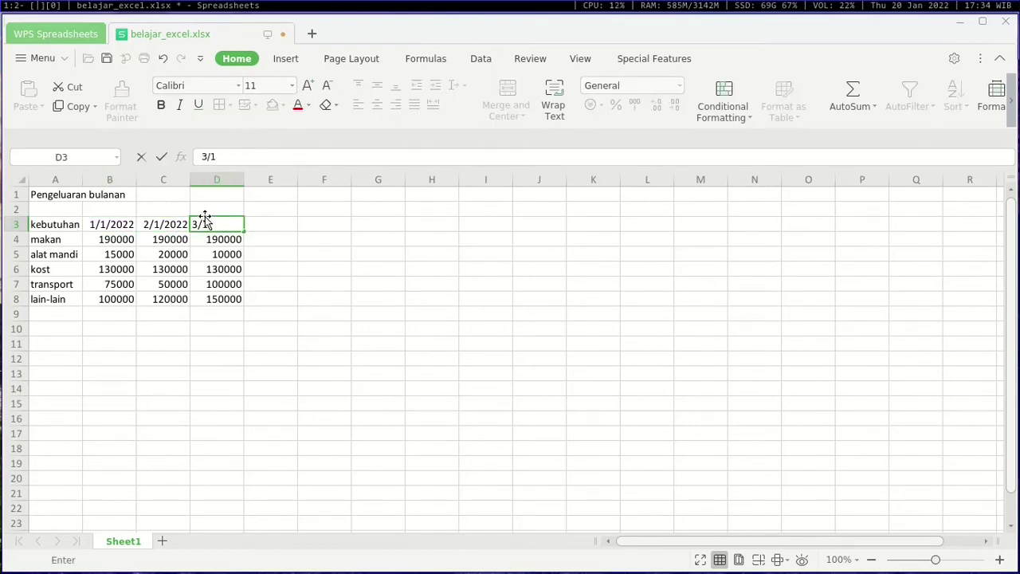
{"action": "type", "text": "1/2022"}
{"action": "key", "text": "Return"}
{"action": "key", "text": "Up"}
- Apply the Short Date format to the February and March dates in C3 and D3
{"action": "key", "text": "Left"}
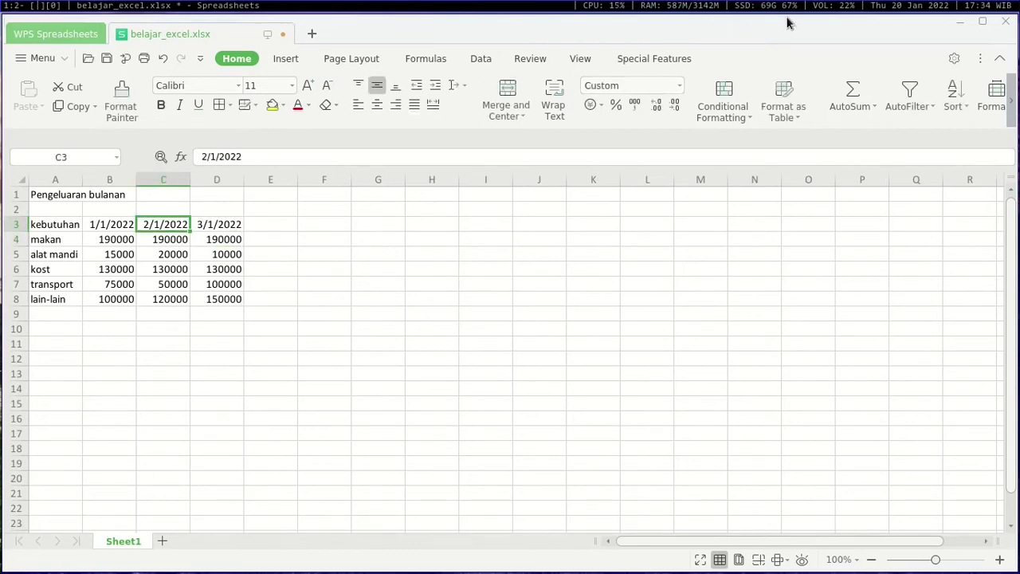
{"action": "left_click", "coordinate": [677, 84]}
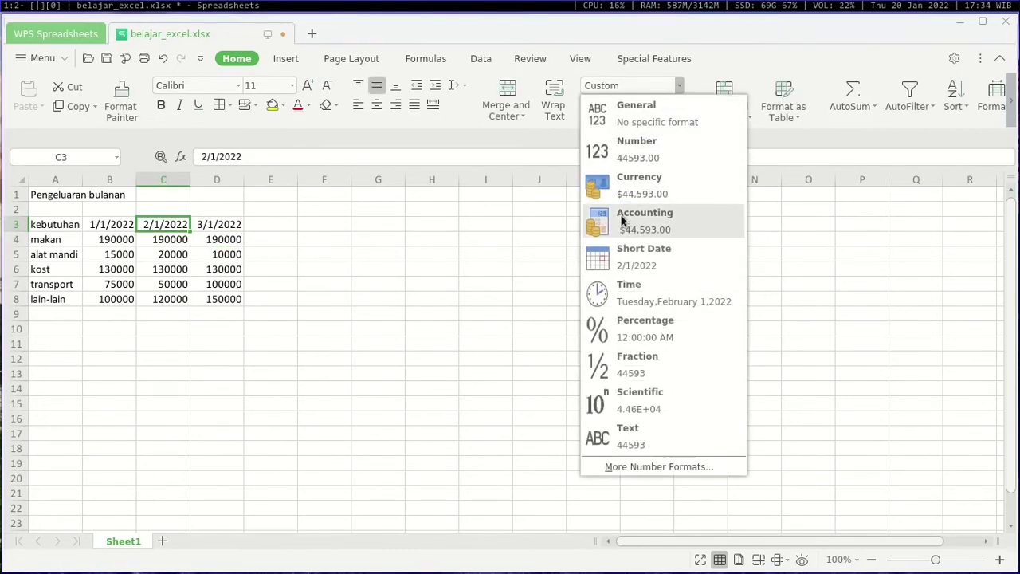
{"action": "left_click", "coordinate": [617, 262]}
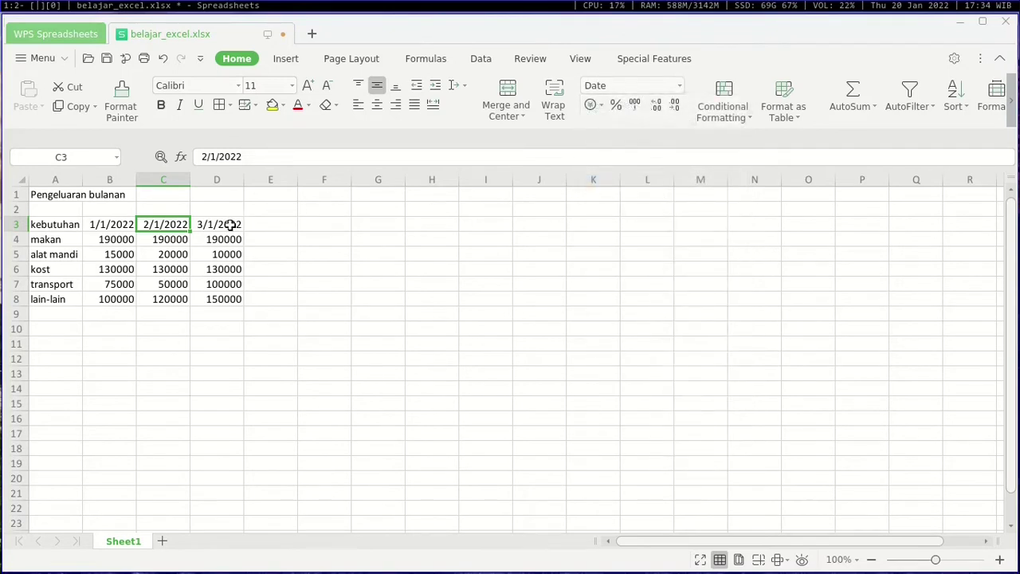
{"action": "left_click", "coordinate": [228, 222]}
{"action": "left_click", "coordinate": [678, 85]}
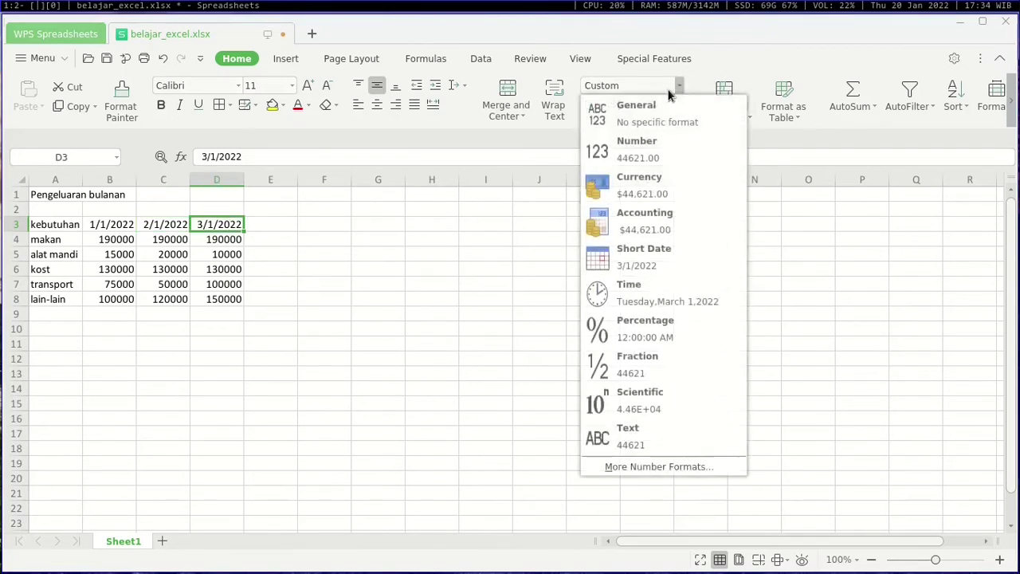
{"action": "left_click", "coordinate": [632, 269]}
{"action": "key", "text": "Left"}
{"action": "key", "text": "Left"}
{"action": "key", "text": "Right"}
{"action": "key", "text": "Right"}
{"action": "key", "text": "Right"}
- Format the January date in B3 with the date type 07-Mar-01
{"action": "key", "text": "Left"}
{"action": "key", "text": "Left"}
{"action": "key", "text": "Left"}
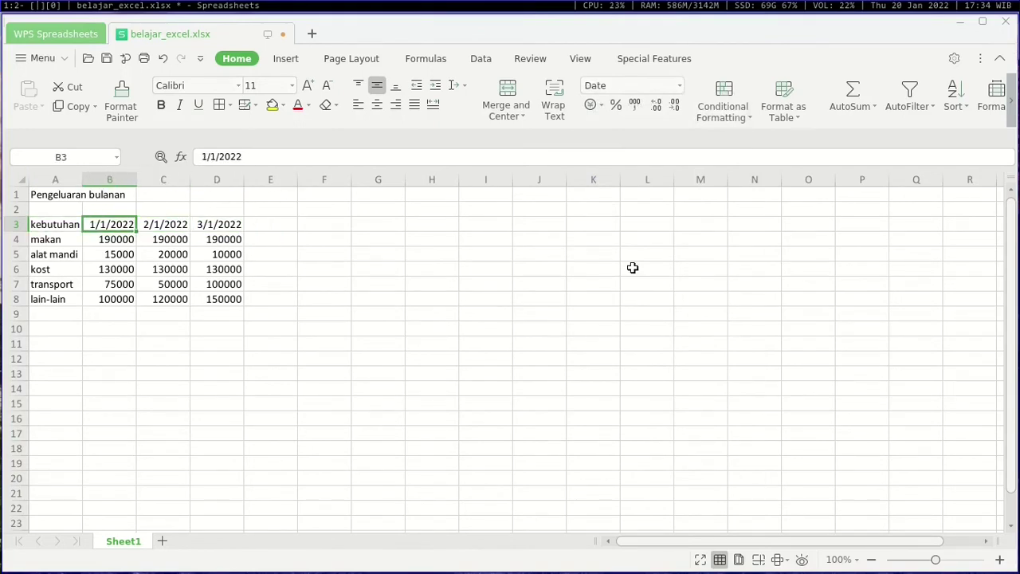
{"action": "left_click", "coordinate": [678, 86]}
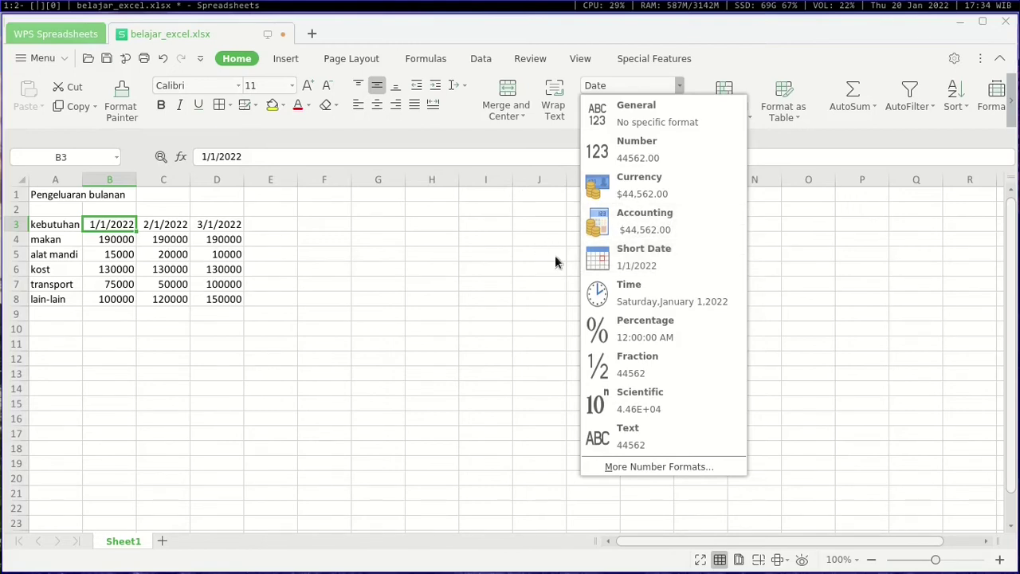
{"action": "left_click", "coordinate": [636, 468]}
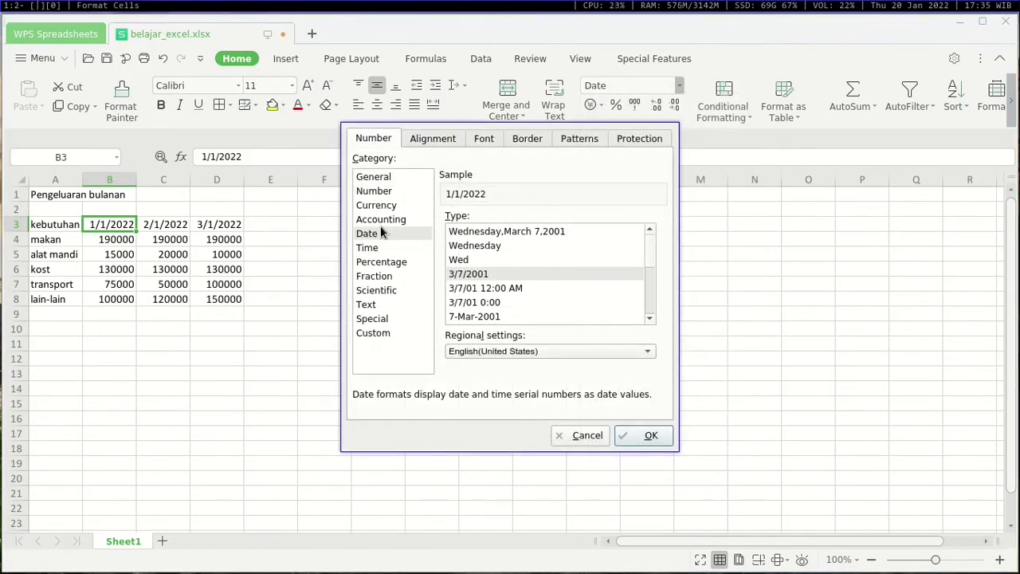
{"action": "scroll", "coordinate": [496, 258], "scroll_direction": "down", "scroll_amount": 5}
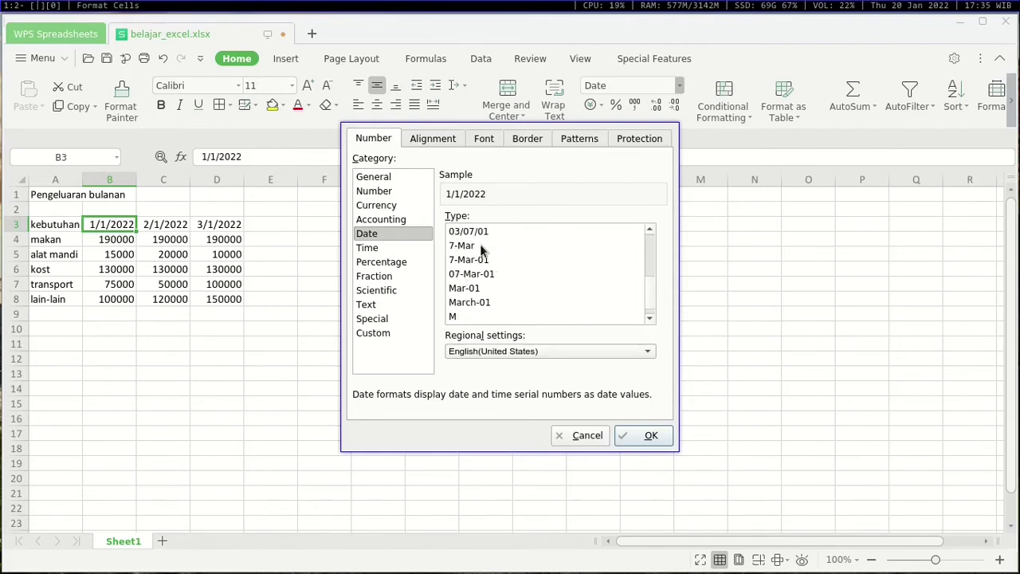
{"action": "left_click", "coordinate": [475, 275]}
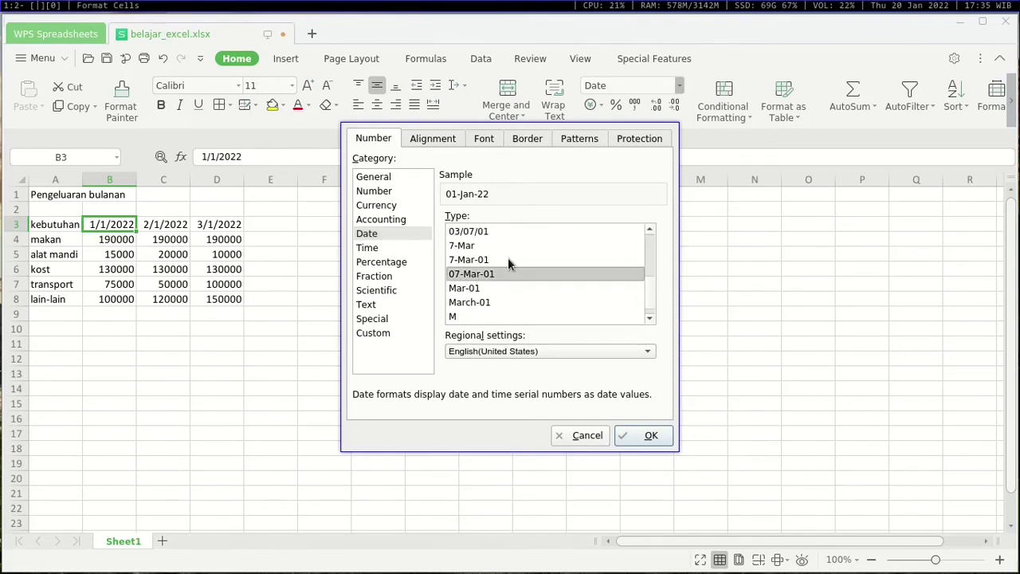
{"action": "left_click", "coordinate": [487, 259]}
{"action": "left_click", "coordinate": [489, 274]}
{"action": "left_click", "coordinate": [645, 436]}
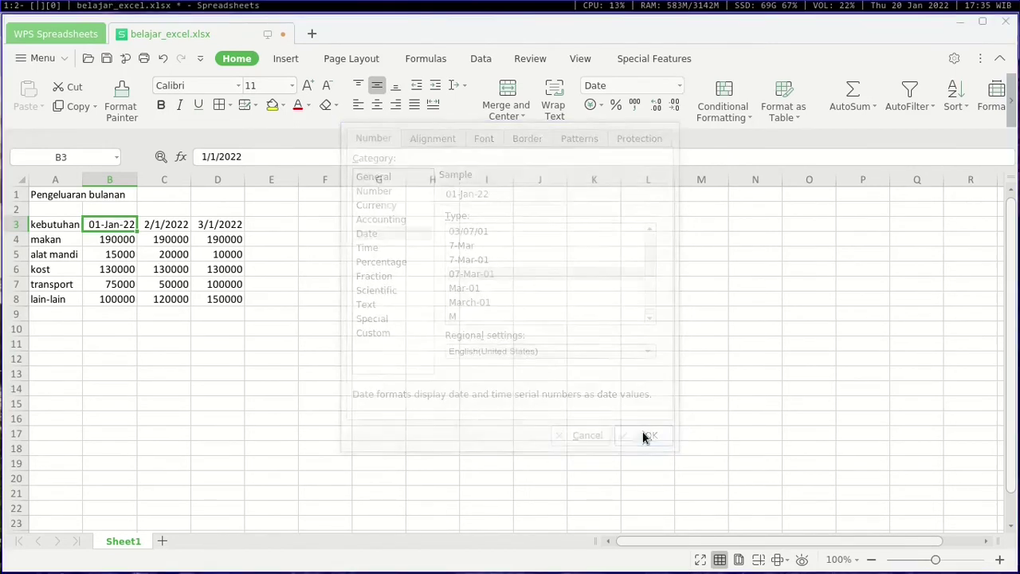
- Format the February date in C3 with the date type 7-Mar-2001
{"action": "left_click", "coordinate": [153, 225]}
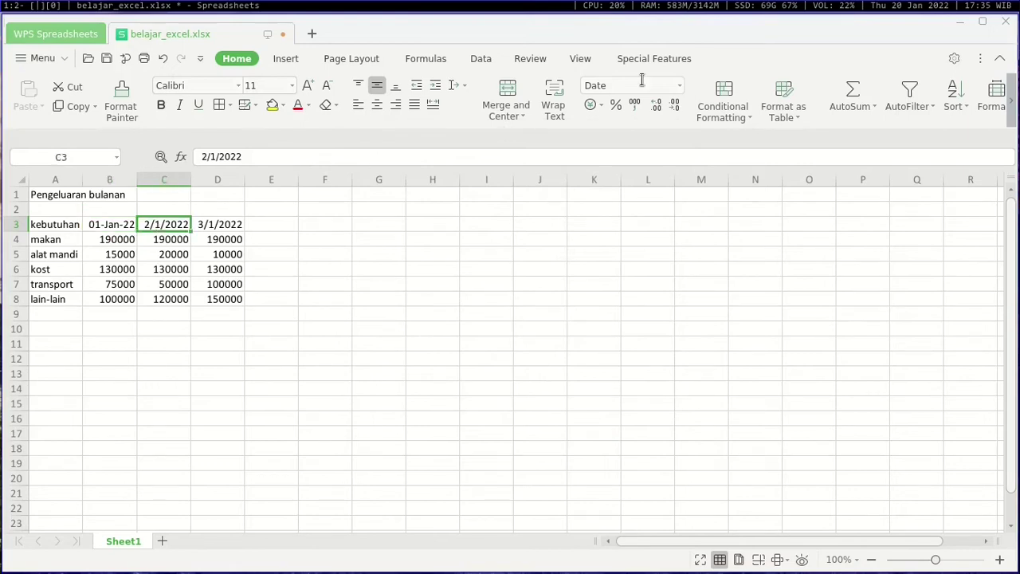
{"action": "left_click", "coordinate": [679, 85]}
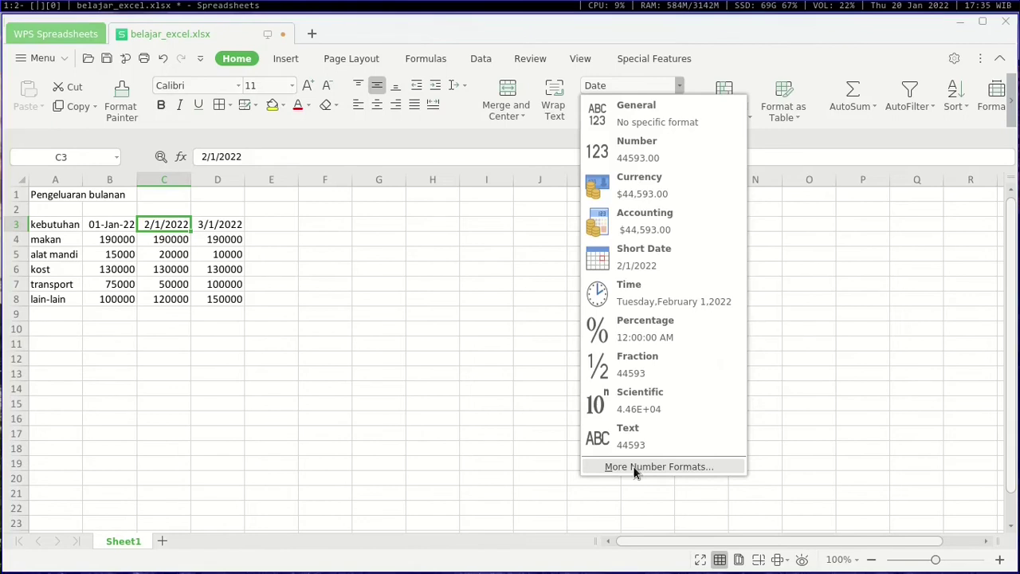
{"action": "left_click", "coordinate": [635, 468]}
{"action": "scroll", "coordinate": [492, 303], "scroll_direction": "down", "scroll_amount": 2}
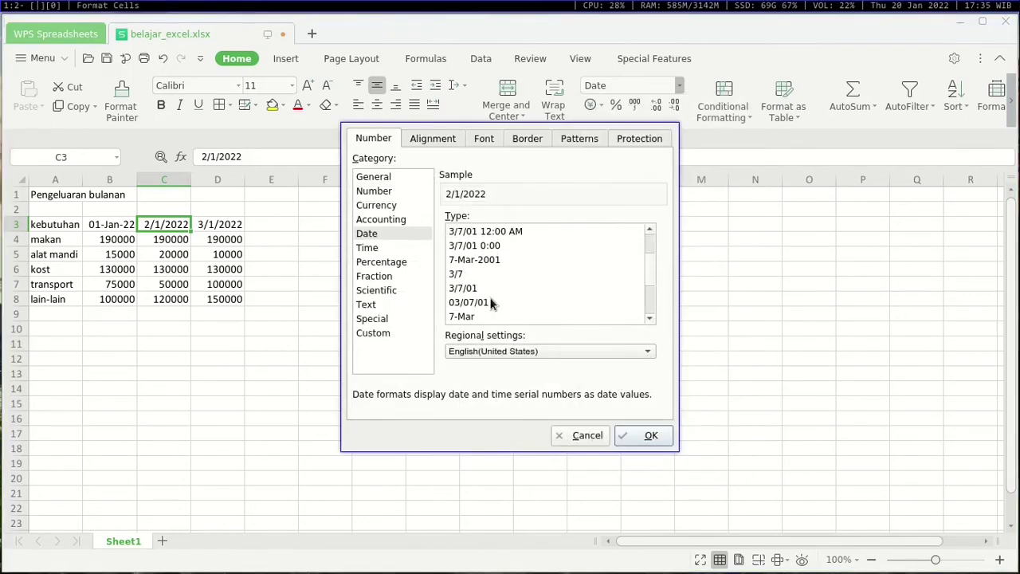
{"action": "left_click", "coordinate": [481, 263]}
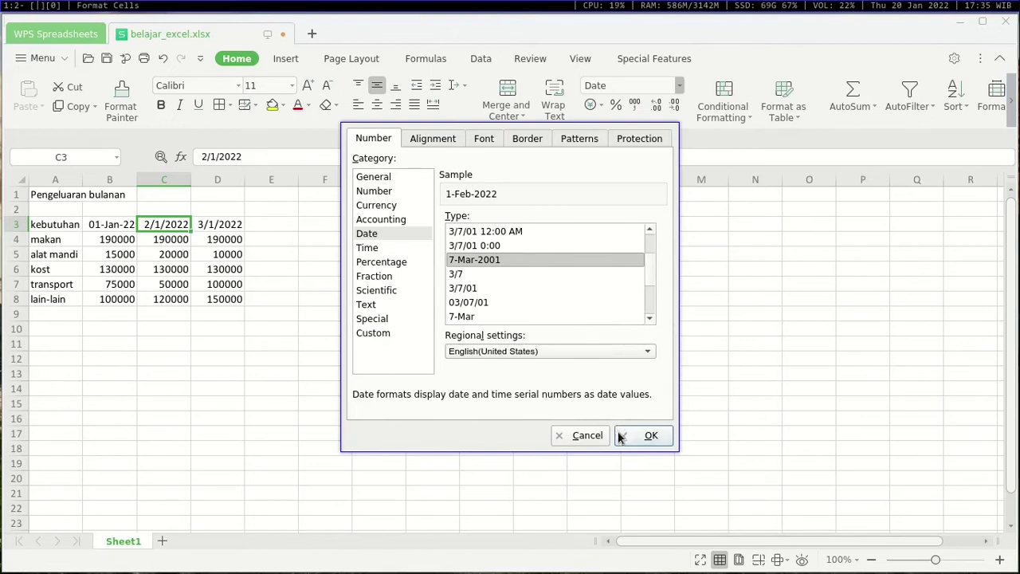
{"action": "scroll", "coordinate": [561, 283], "scroll_direction": "down", "scroll_amount": 2}
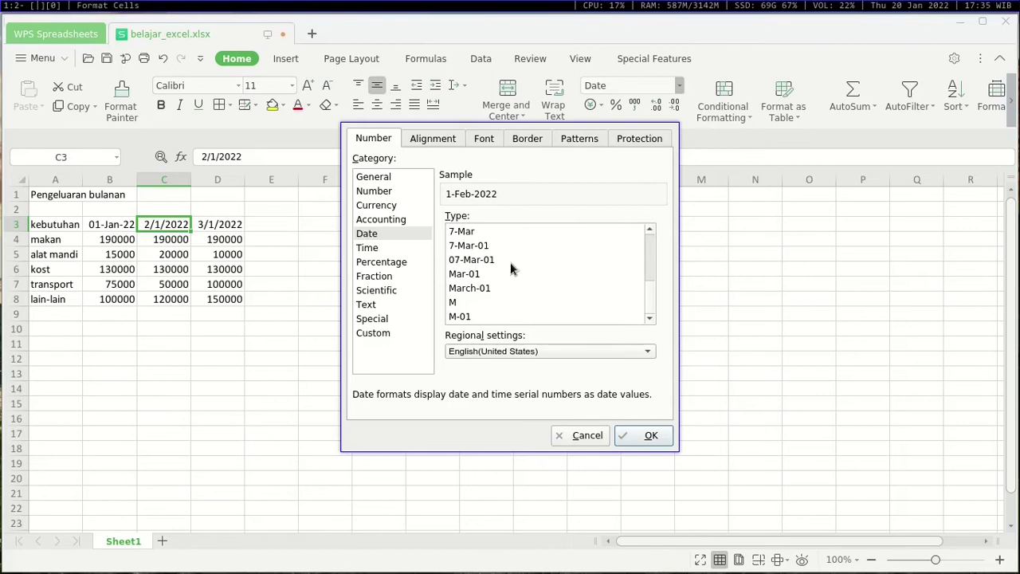
{"action": "left_click", "coordinate": [635, 432]}
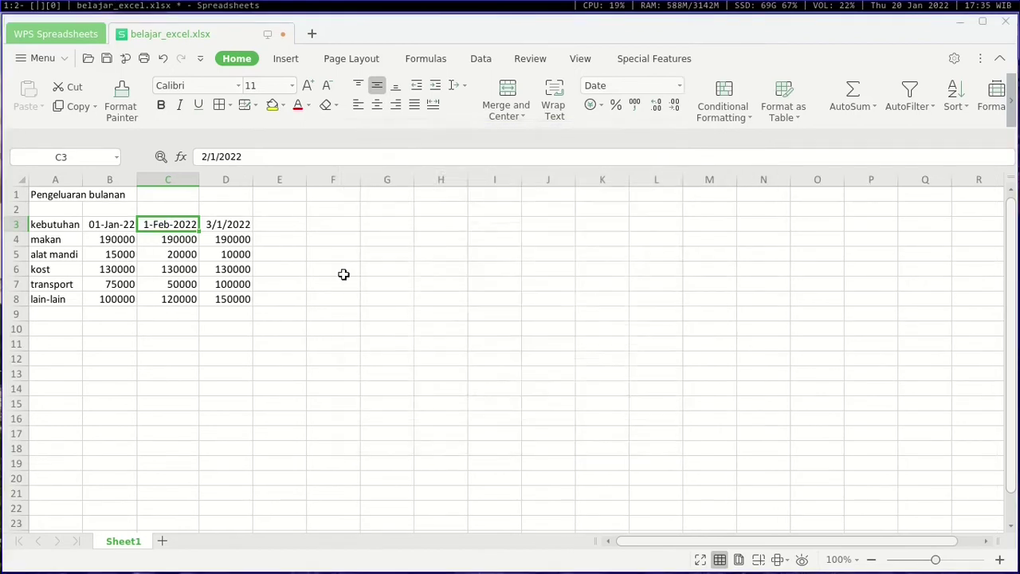
- Change the January date in B3 to the date type 7-Mar-2001
{"action": "left_click", "coordinate": [112, 220]}
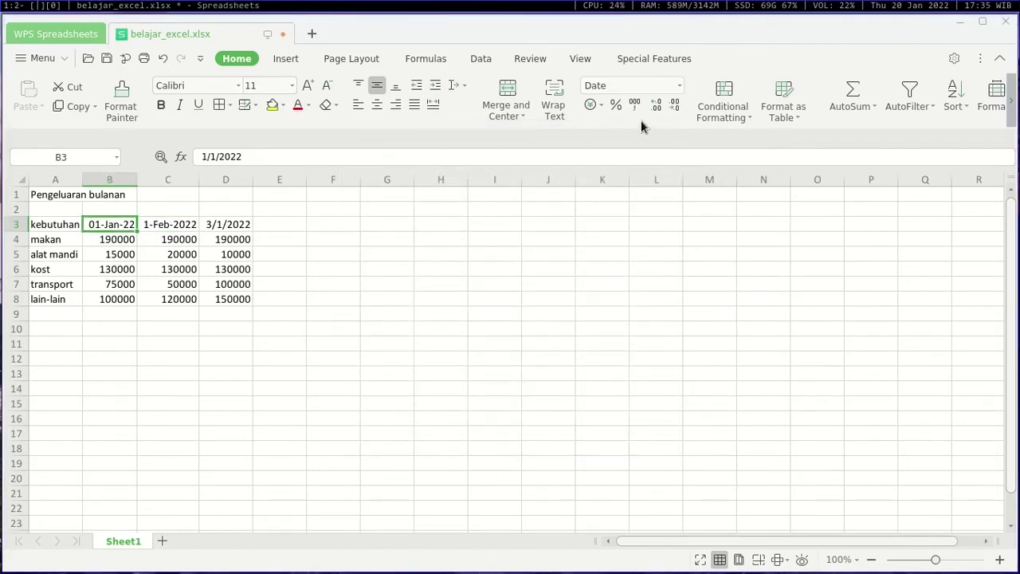
{"action": "left_click", "coordinate": [679, 86]}
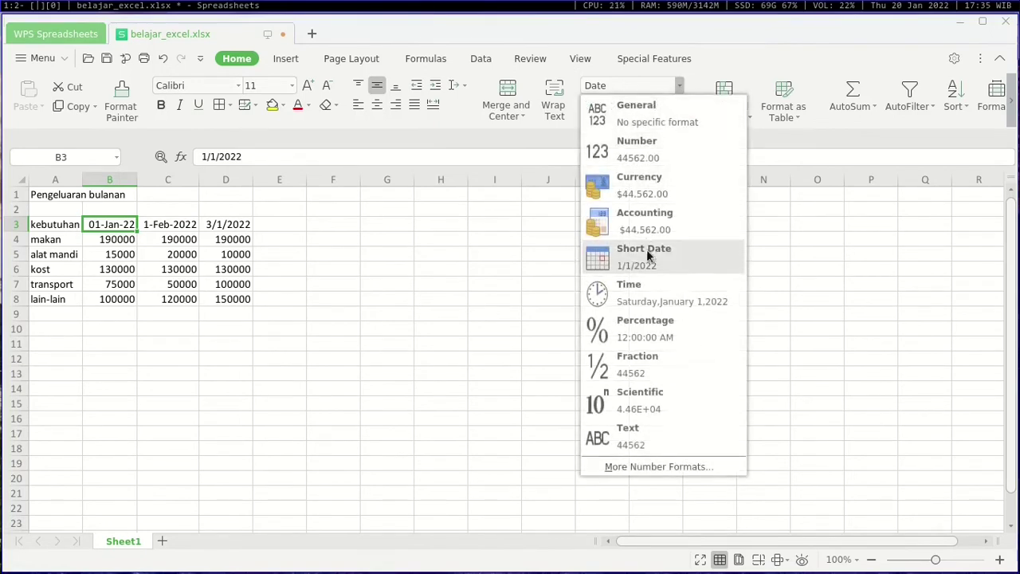
{"action": "left_click", "coordinate": [620, 467]}
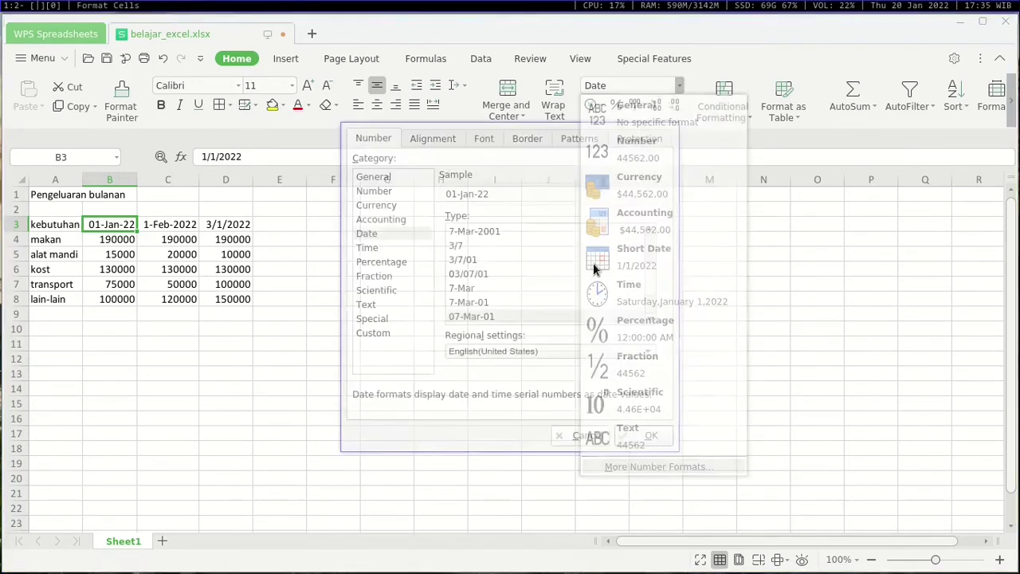
{"action": "scroll", "coordinate": [518, 292], "scroll_direction": "down", "scroll_amount": 2}
{"action": "scroll", "coordinate": [518, 292], "scroll_direction": "up", "scroll_amount": 2}
{"action": "scroll", "coordinate": [518, 299], "scroll_direction": "up", "scroll_amount": 1}
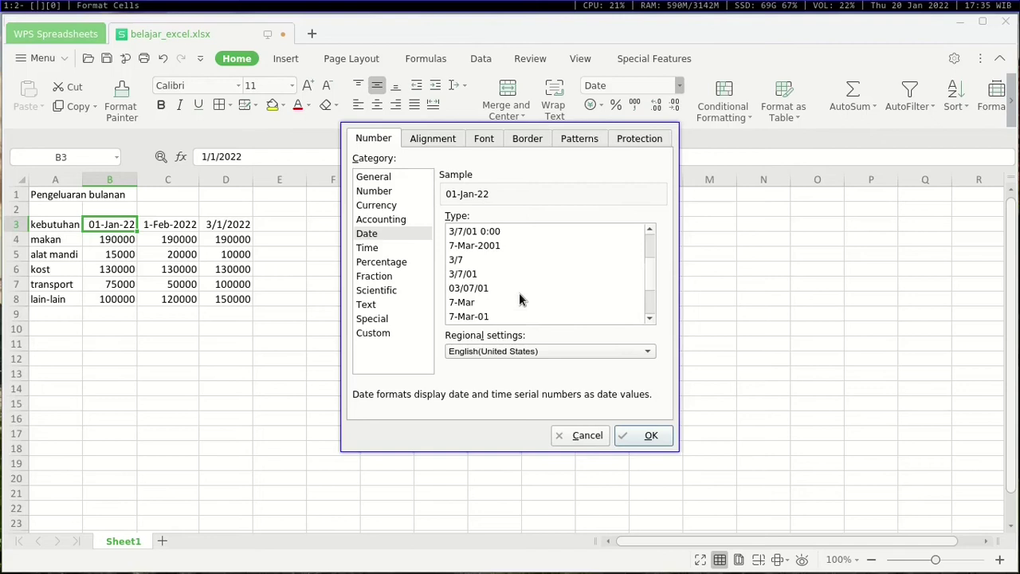
{"action": "left_click", "coordinate": [485, 246]}
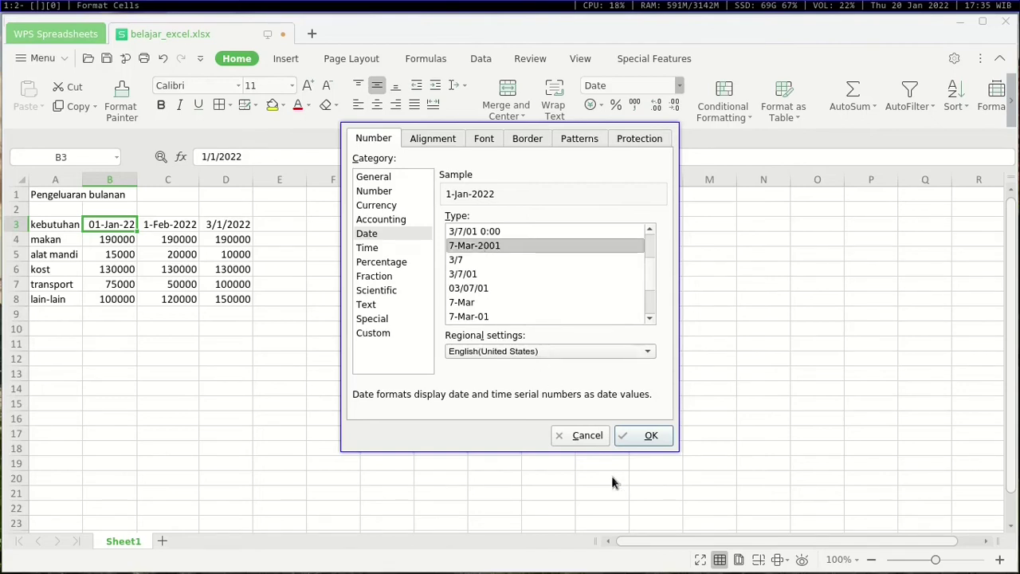
{"action": "left_click", "coordinate": [641, 432]}
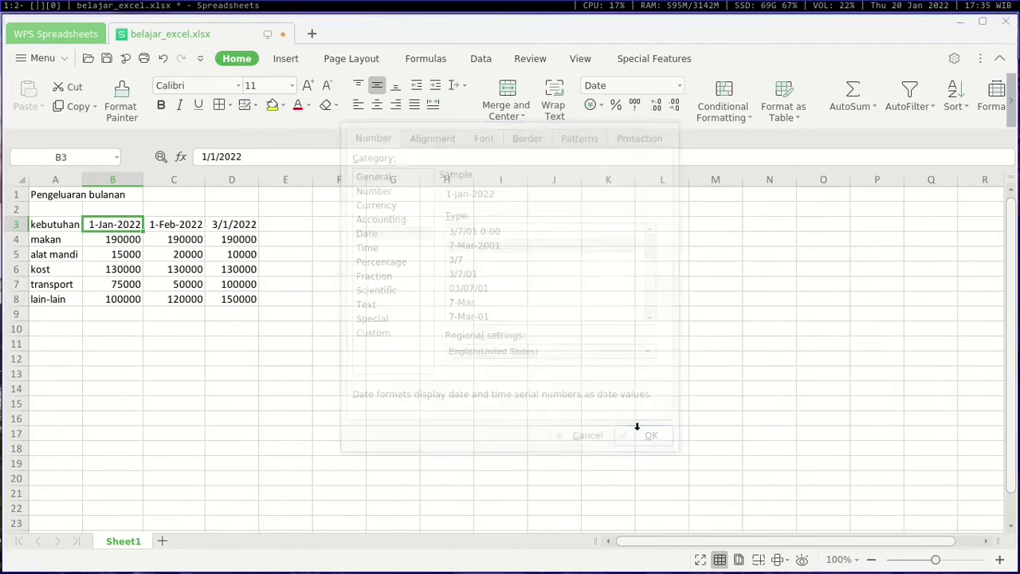
- Format the March date in D3 with the date type 7-Mar-2001
{"action": "left_click", "coordinate": [237, 235]}
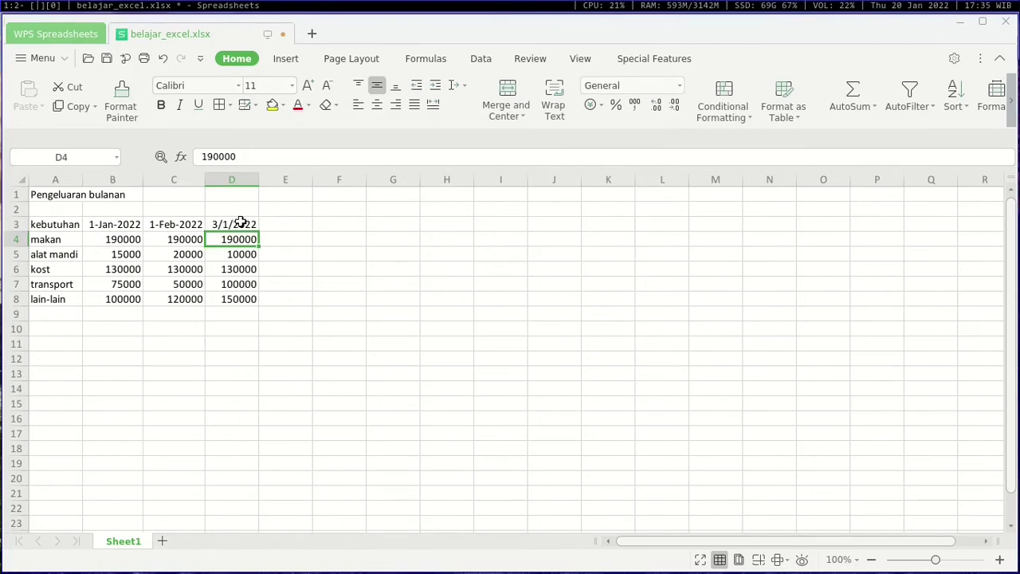
{"action": "left_click", "coordinate": [239, 222]}
{"action": "left_click", "coordinate": [679, 85]}
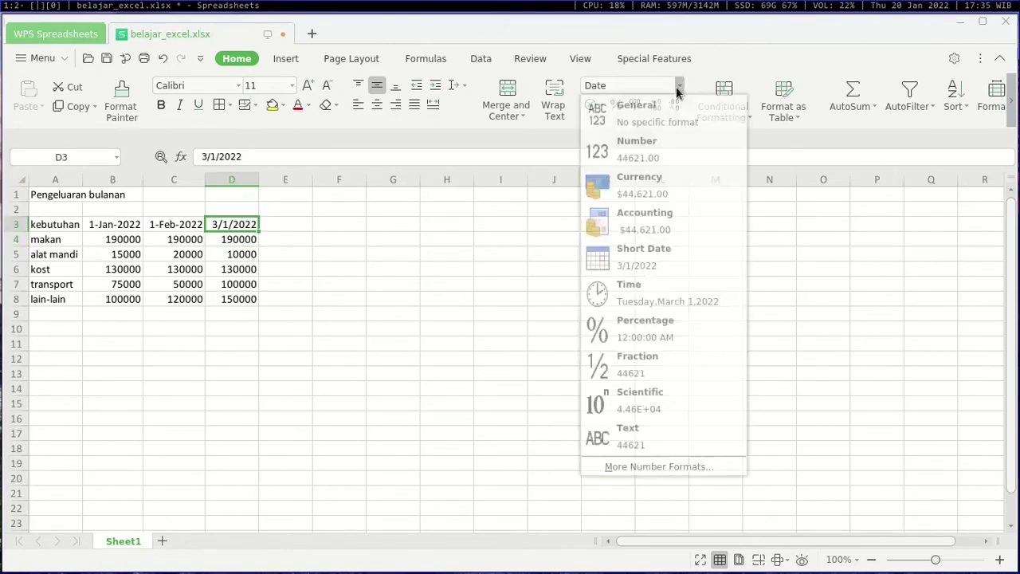
{"action": "left_click", "coordinate": [622, 468]}
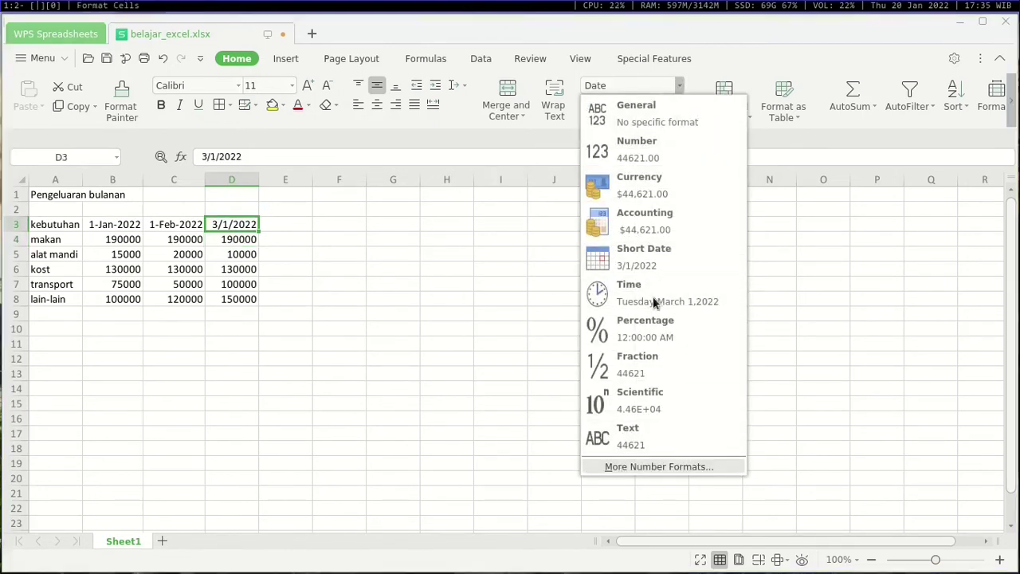
{"action": "scroll", "coordinate": [526, 289], "scroll_direction": "down", "scroll_amount": 1}
{"action": "scroll", "coordinate": [526, 289], "scroll_direction": "up", "scroll_amount": 1}
{"action": "scroll", "coordinate": [526, 289], "scroll_direction": "down", "scroll_amount": 3}
{"action": "scroll", "coordinate": [526, 289], "scroll_direction": "down", "scroll_amount": 2}
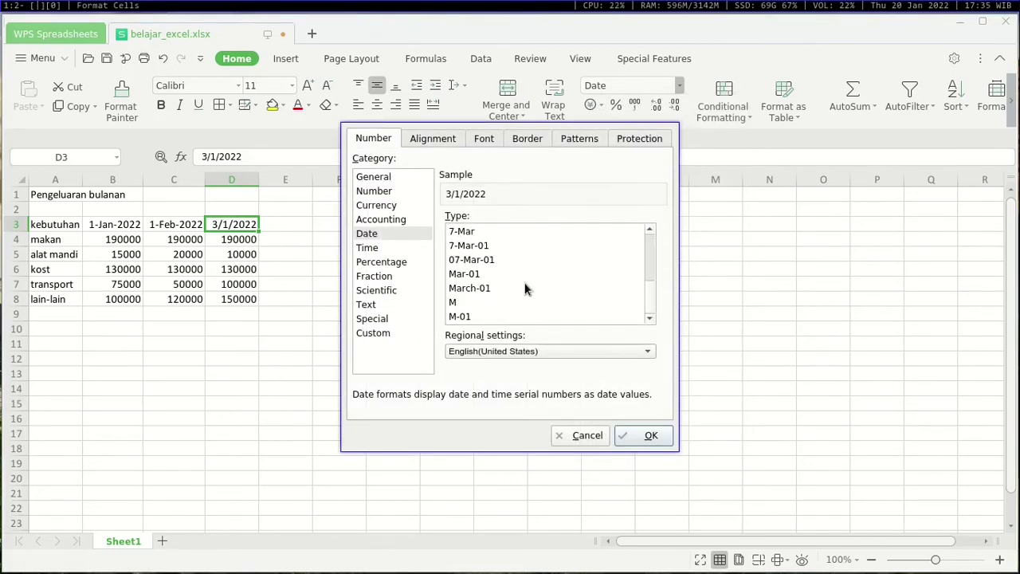
{"action": "left_click", "coordinate": [485, 246]}
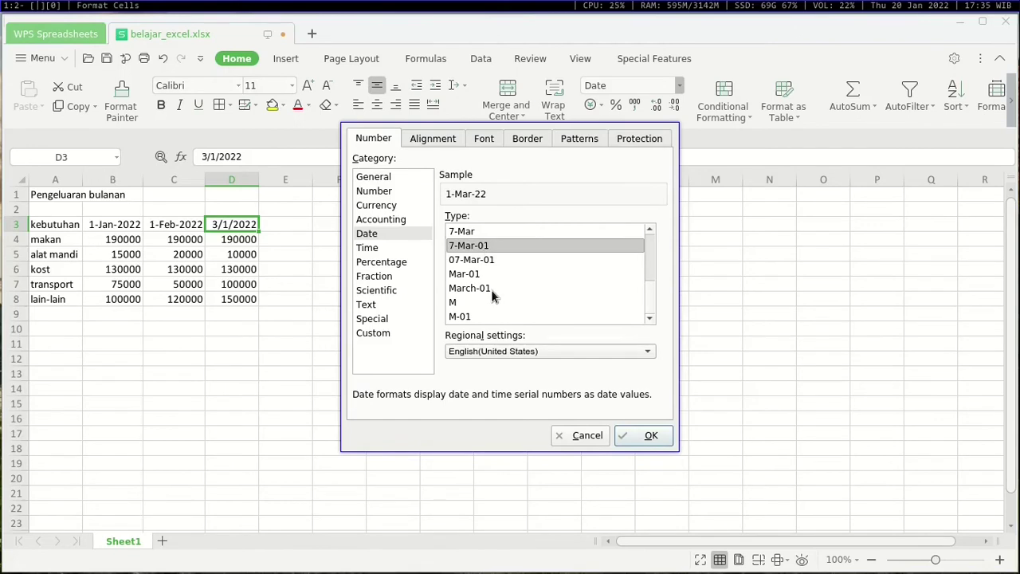
{"action": "scroll", "coordinate": [491, 290], "scroll_direction": "up", "scroll_amount": 2}
{"action": "scroll", "coordinate": [491, 291], "scroll_direction": "up", "scroll_amount": 1}
{"action": "scroll", "coordinate": [484, 271], "scroll_direction": "up", "scroll_amount": 2}
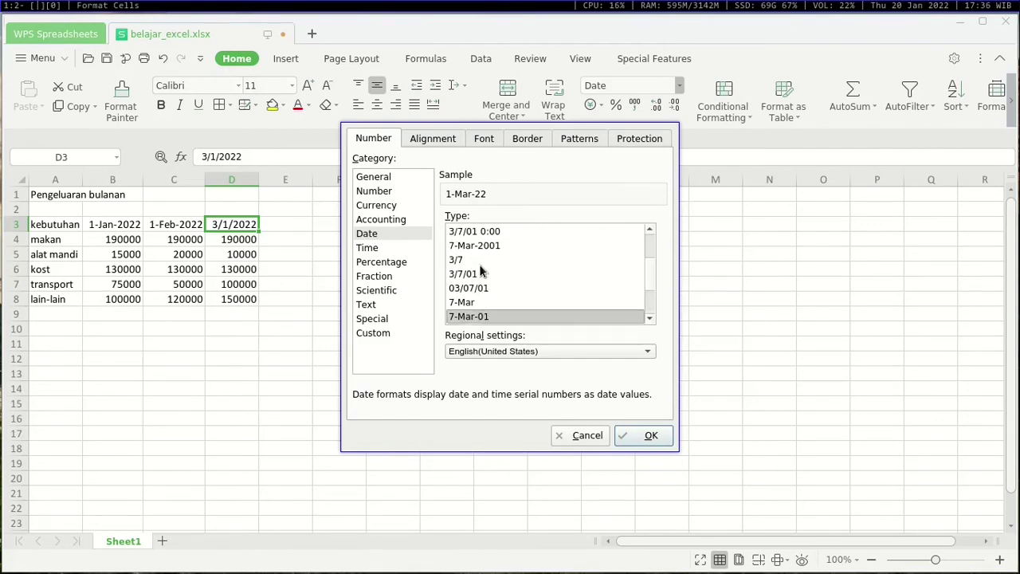
{"action": "left_click", "coordinate": [491, 246]}
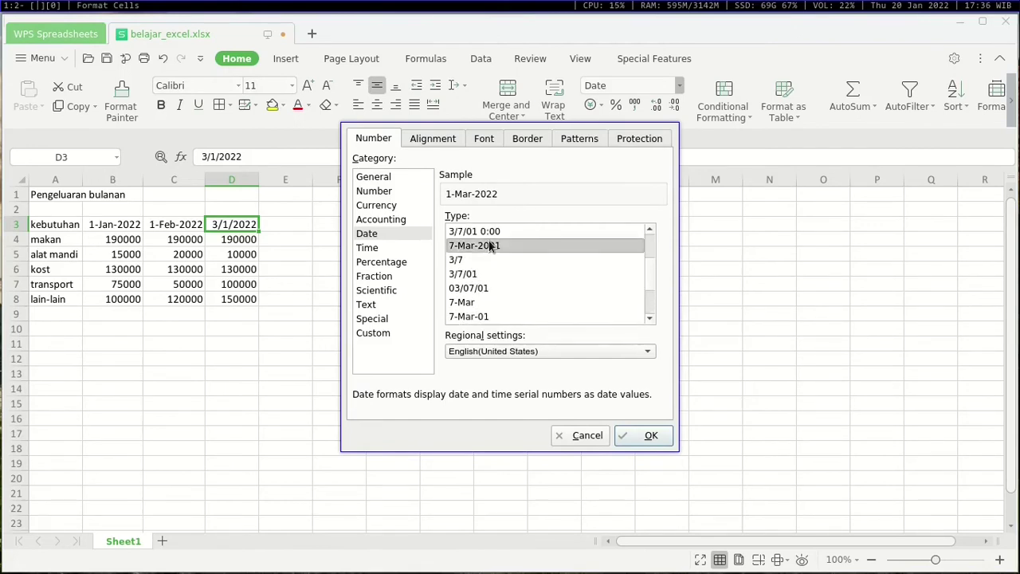
{"action": "left_click", "coordinate": [640, 436]}
{"action": "key", "text": "Down"}
{"action": "key", "text": "Up"}
{"action": "key", "text": "Left"}
{"action": "key", "text": "Left"}
{"action": "key", "text": "Left"}
{"action": "key", "text": "Right"}
{"action": "key", "text": "Right"}
{"action": "key", "text": "Down"}
{"action": "key", "text": "Down"}
{"action": "key", "text": "Down"}
{"action": "key", "text": "Down"}
{"action": "key", "text": "Down"}
{"action": "key", "text": "Down"}
{"action": "key", "text": "Up"}
{"action": "key", "text": "Up"}
{"action": "key", "text": "Down"}
- Total the January expenses in B9 by entering the literal amounts as =190000+15000+130000+75000+100000
{"action": "key", "text": "Left"}
{"action": "key", "text": "Down"}
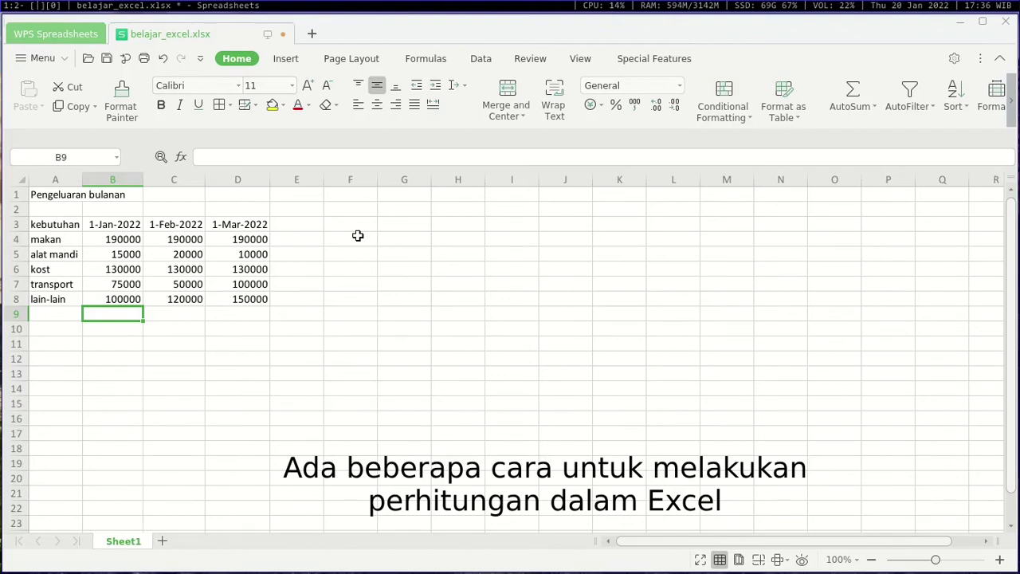
{"action": "key", "text": "Up"}
{"action": "key", "text": "Down"}
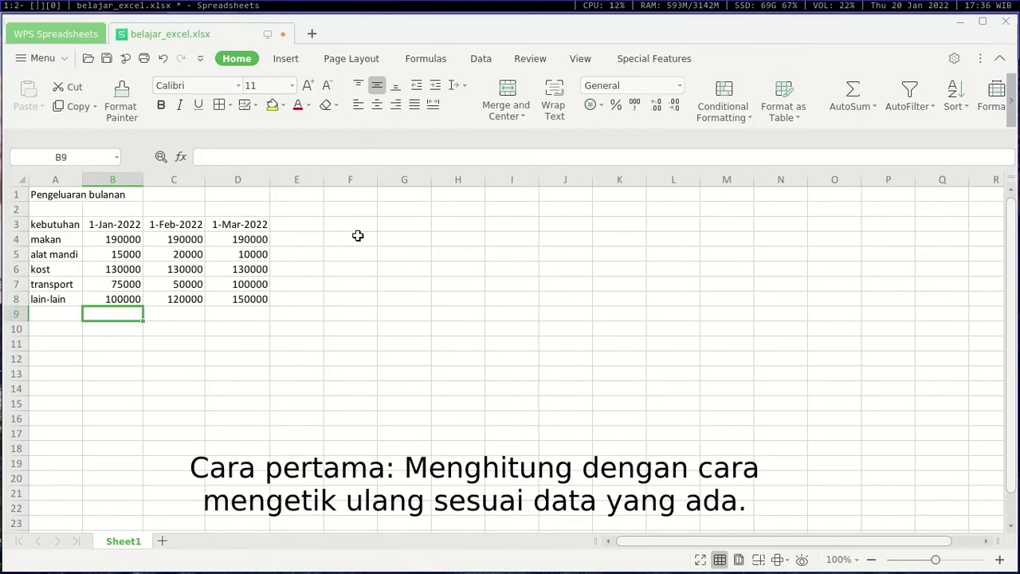
{"action": "type", "text": "="}
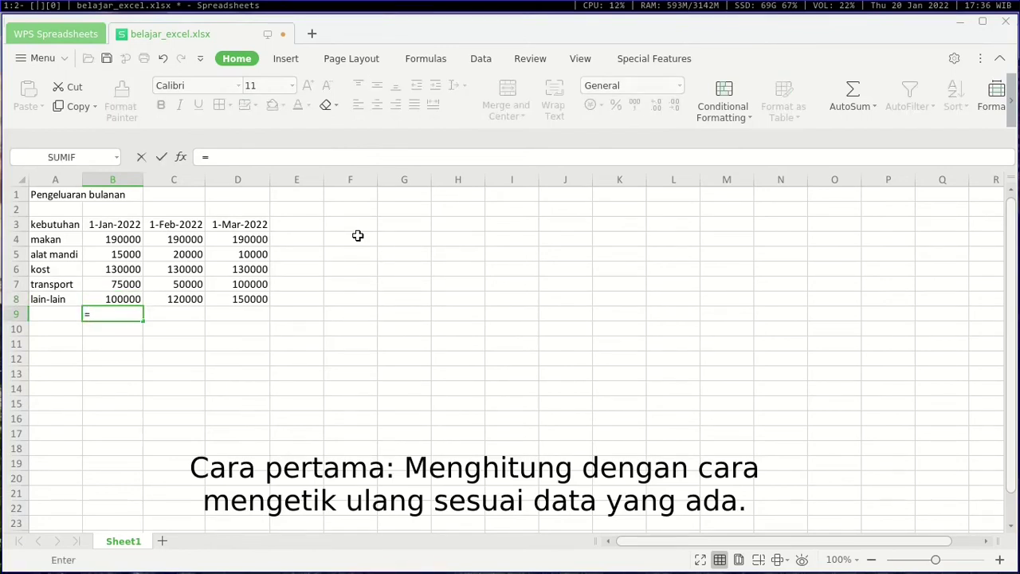
{"action": "type", "text": "190000"}
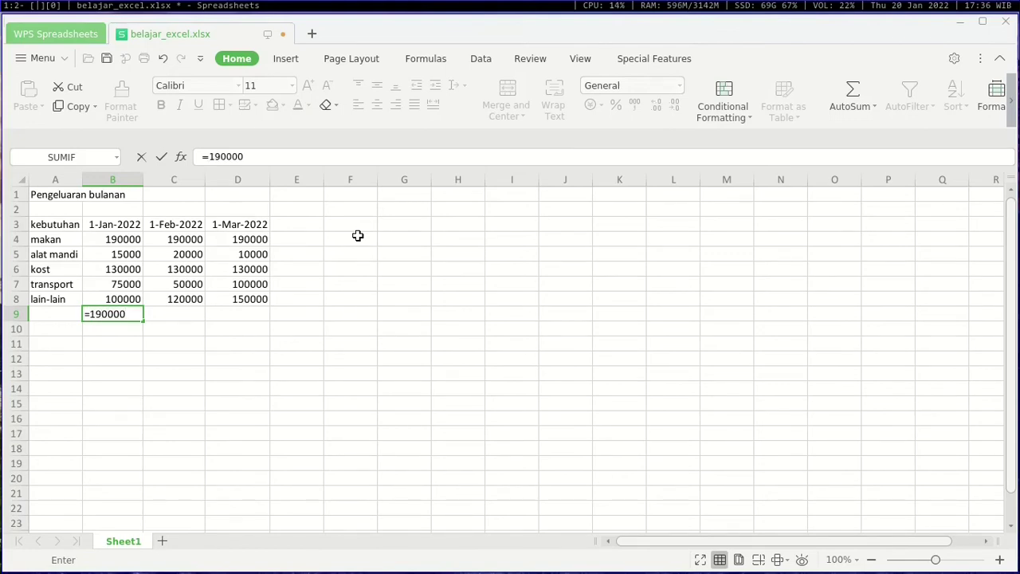
{"action": "type", "text": "+15000"}
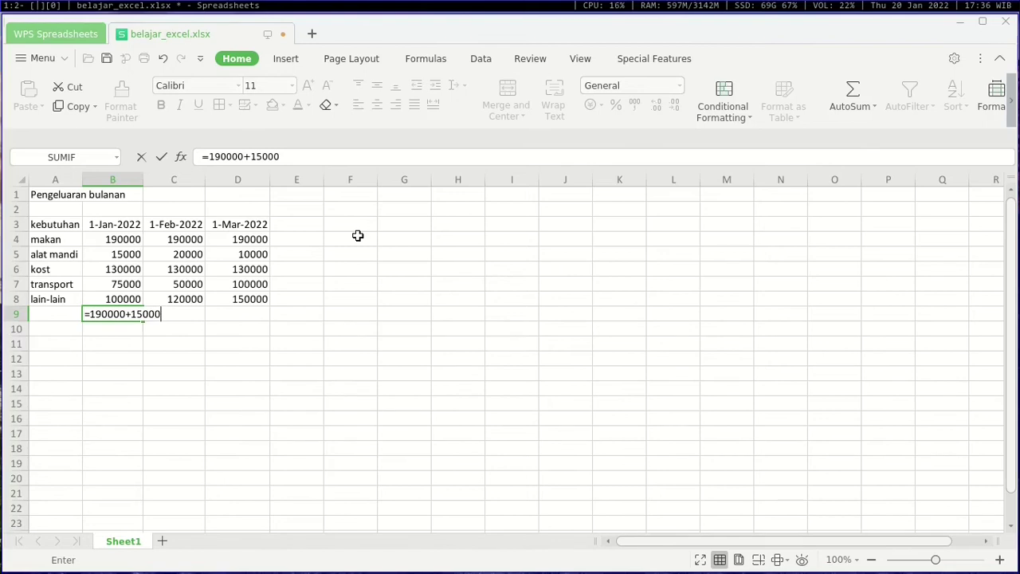
{"action": "type", "text": "+130000"}
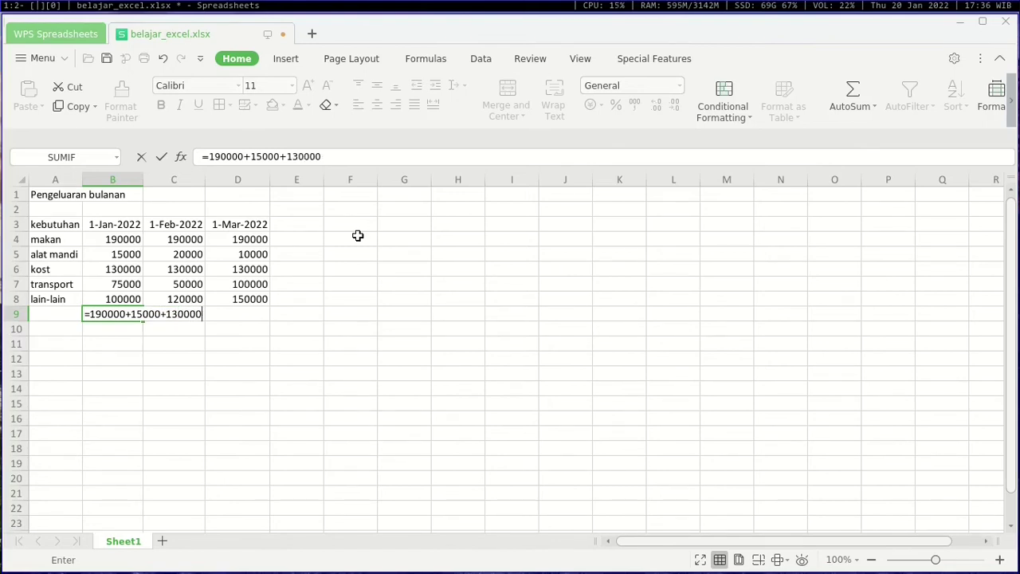
{"action": "type", "text": "+75000+100000"}
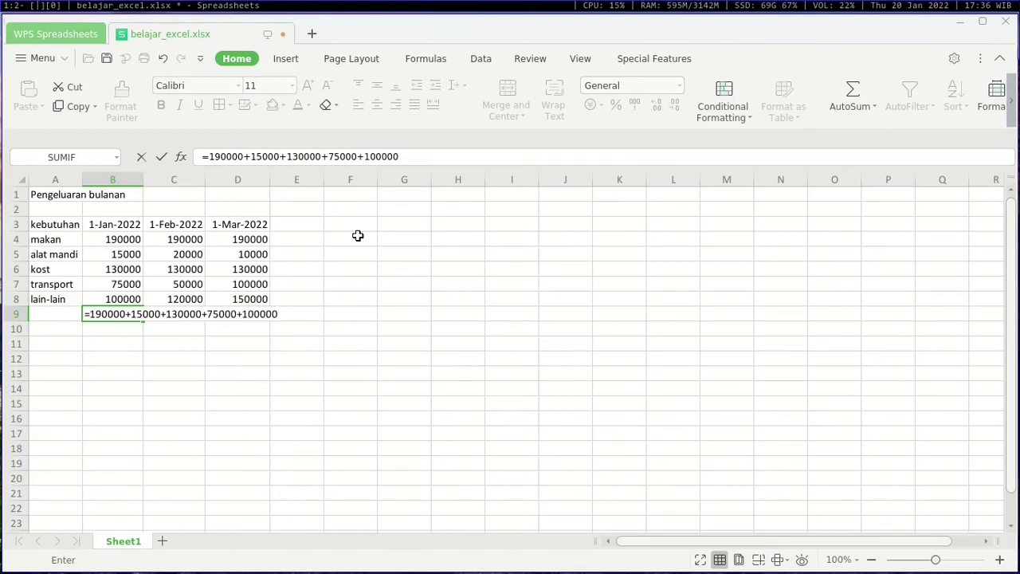
{"action": "key", "text": "Return"}
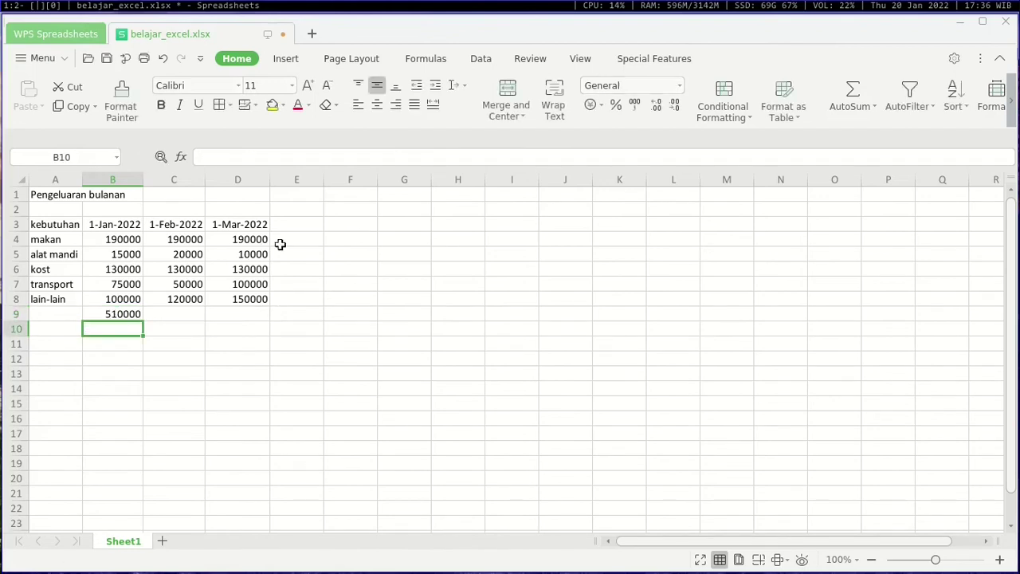
- Check the January total in B9 against the status bar sum of the amounts in B4:B8
{"action": "left_click", "coordinate": [132, 304]}
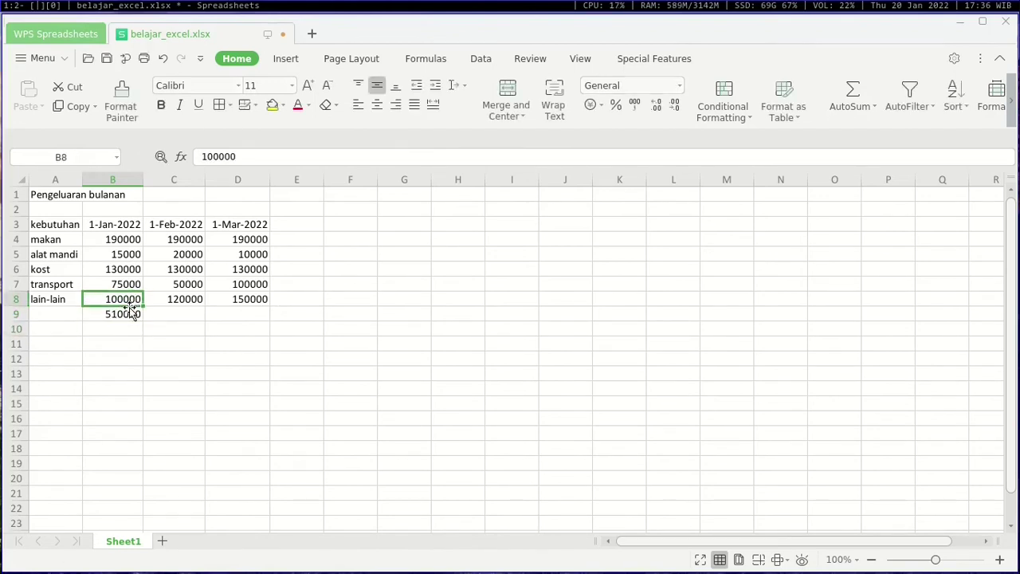
{"action": "left_click", "coordinate": [122, 317]}
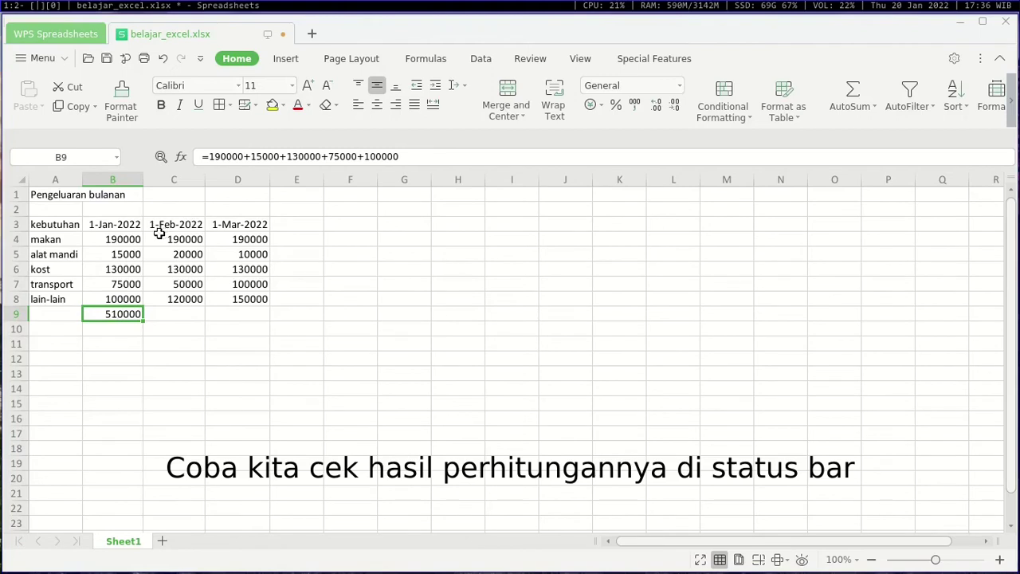
{"action": "left_click_drag", "start_coordinate": [114, 239], "coordinate": [113, 299]}
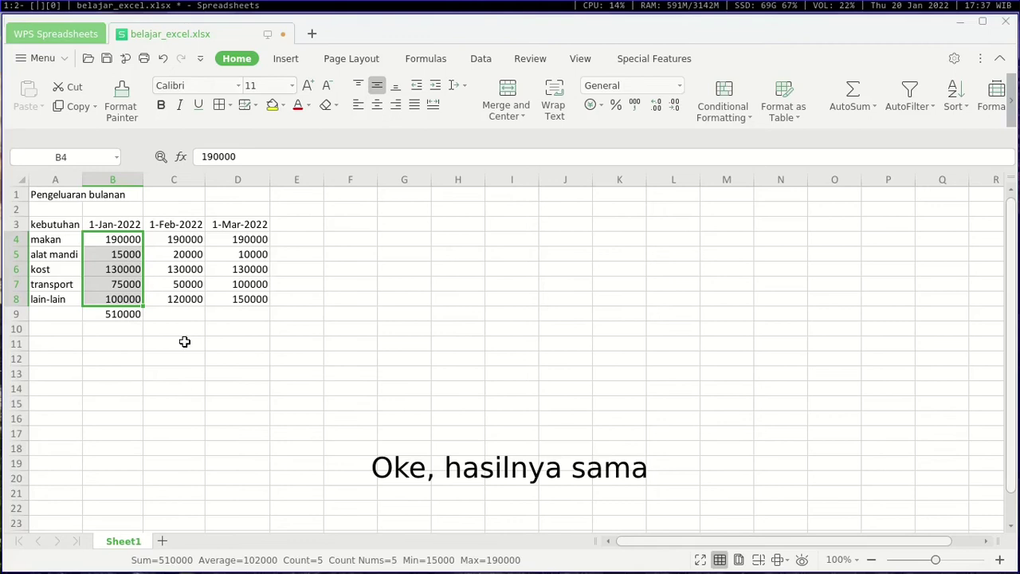
{"action": "left_click", "coordinate": [114, 313]}
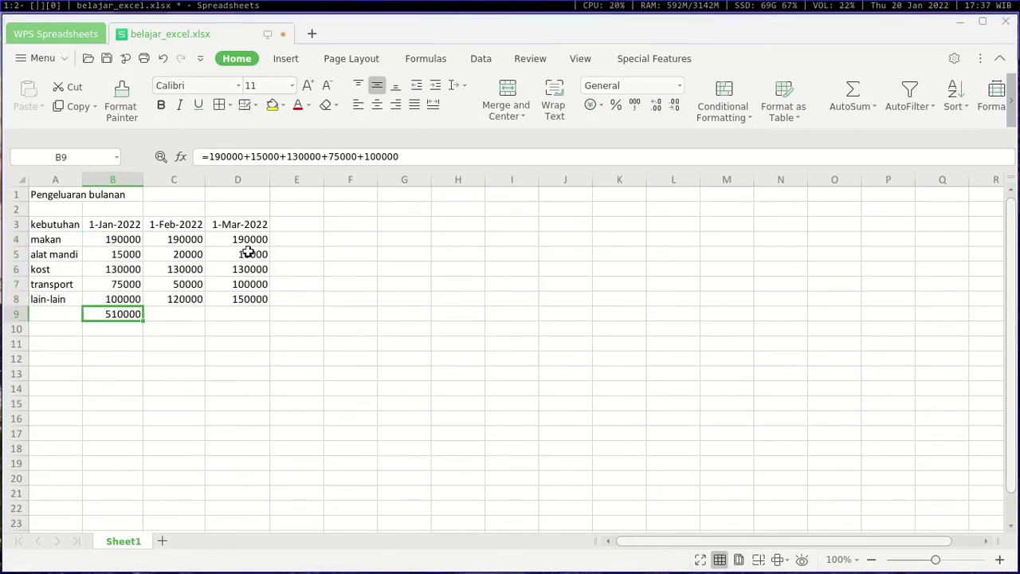
- Total the February expenses in C9 by adding the cell references with the formula =C4+C5+C6+C7+C8
{"action": "left_click", "coordinate": [158, 309]}
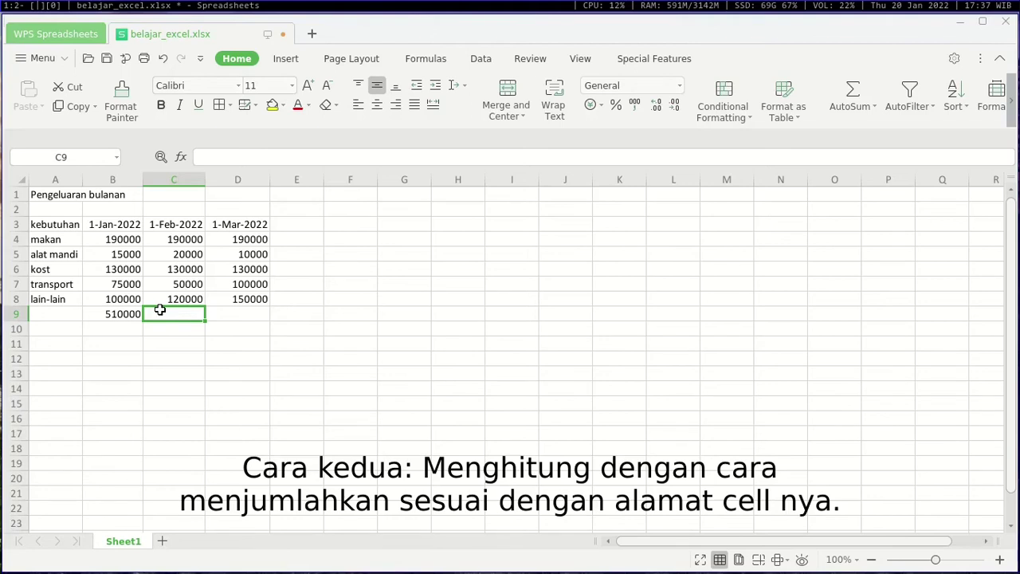
{"action": "type", "text": "="}
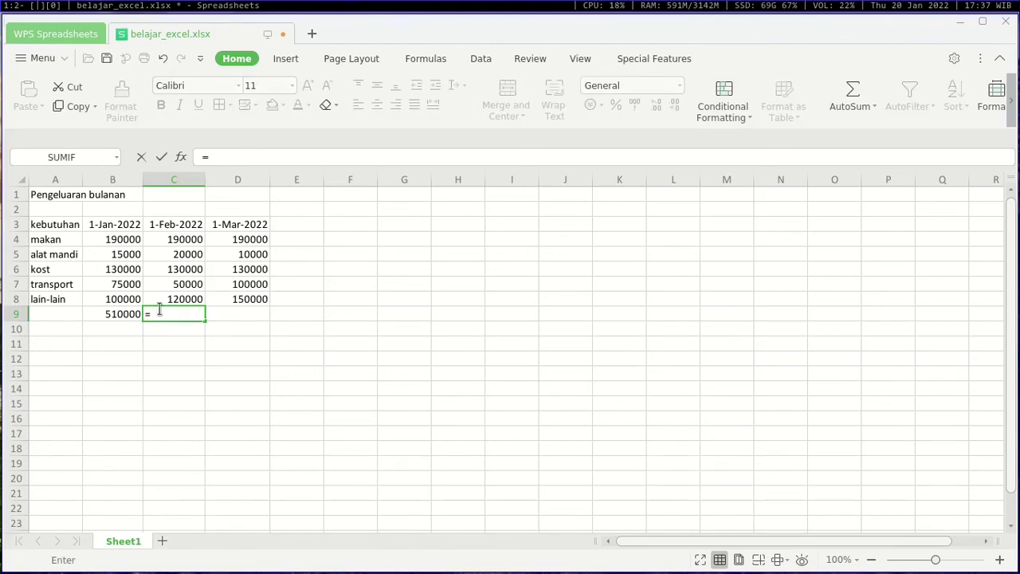
{"action": "left_click", "coordinate": [195, 237]}
{"action": "type", "text": "+"}
{"action": "left_click", "coordinate": [191, 255]}
{"action": "type", "text": "+"}
{"action": "left_click", "coordinate": [193, 269]}
{"action": "type", "text": "+"}
{"action": "left_click", "coordinate": [185, 282]}
{"action": "type", "text": "+"}
{"action": "left_click", "coordinate": [184, 299]}
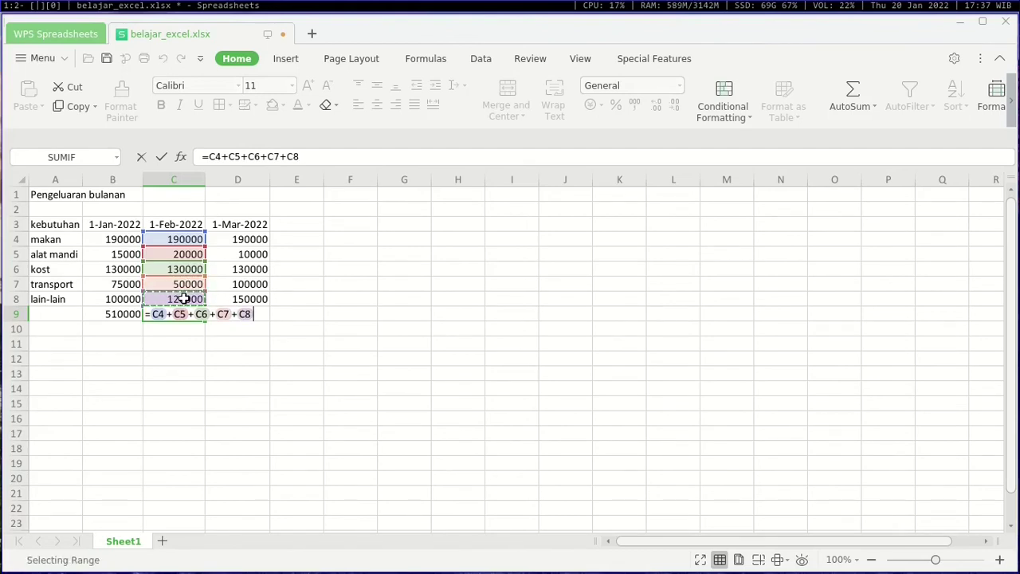
{"action": "key", "text": "Return"}
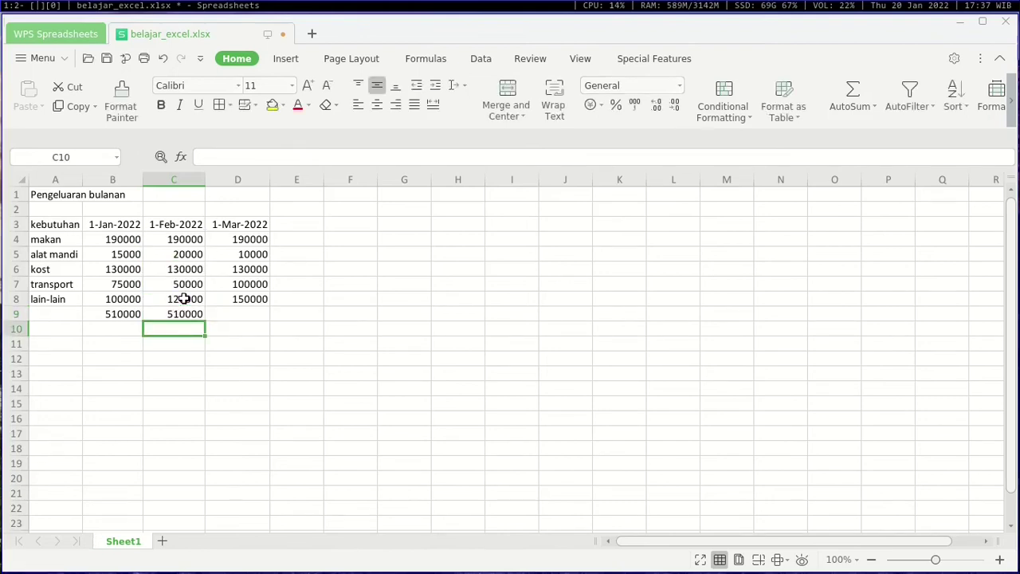
- Total the March expenses in D9 with the SUM function over the range D4:D8
{"action": "key", "text": "Up"}
{"action": "key", "text": "Right"}
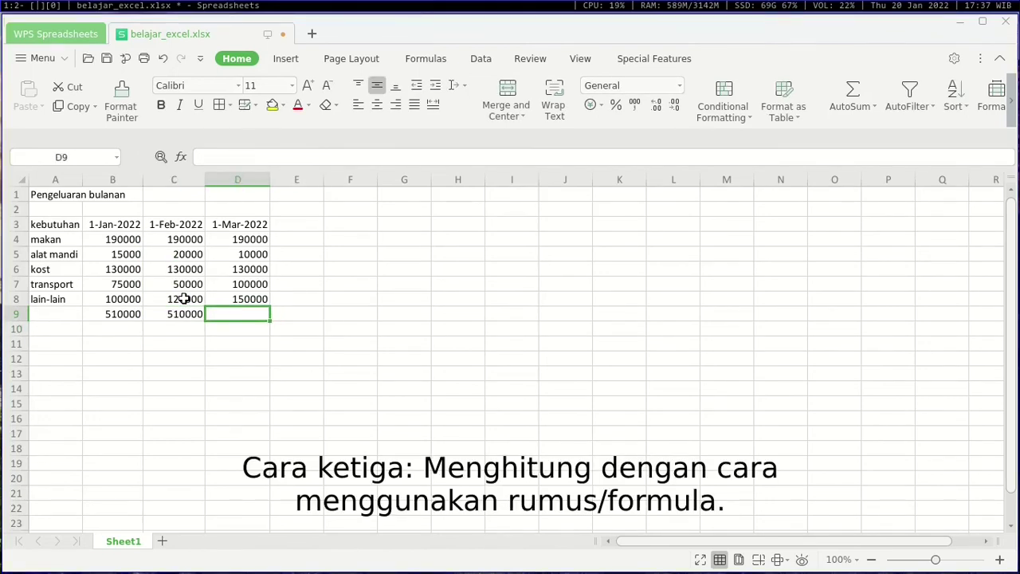
{"action": "type", "text": "="}
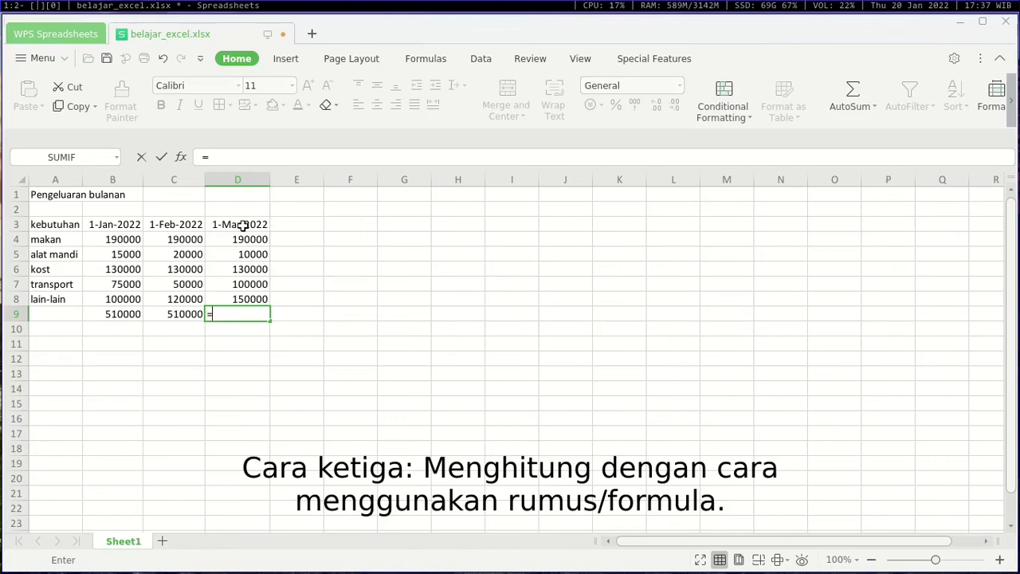
{"action": "type", "text": "sum"}
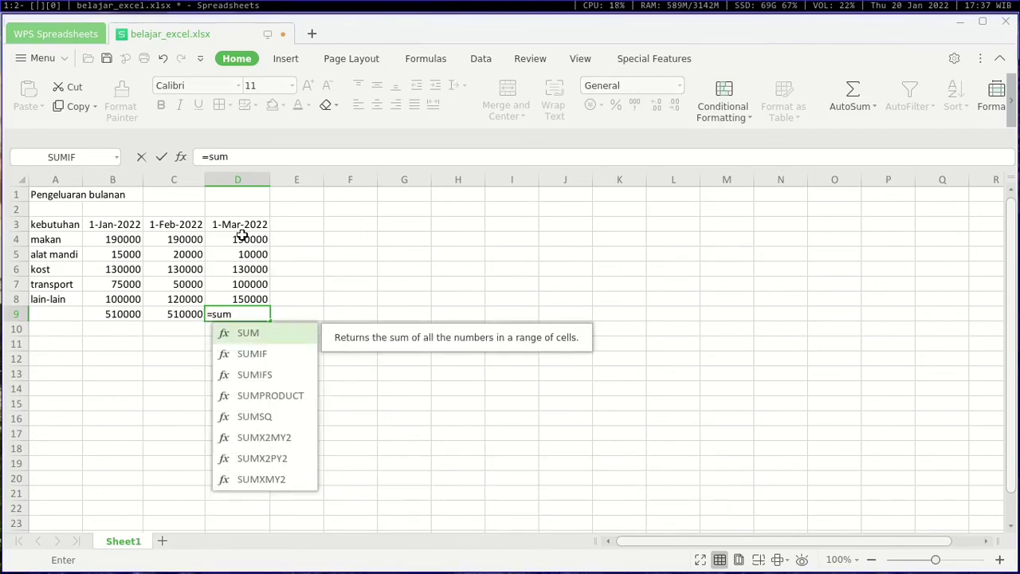
{"action": "key", "text": "Tab"}
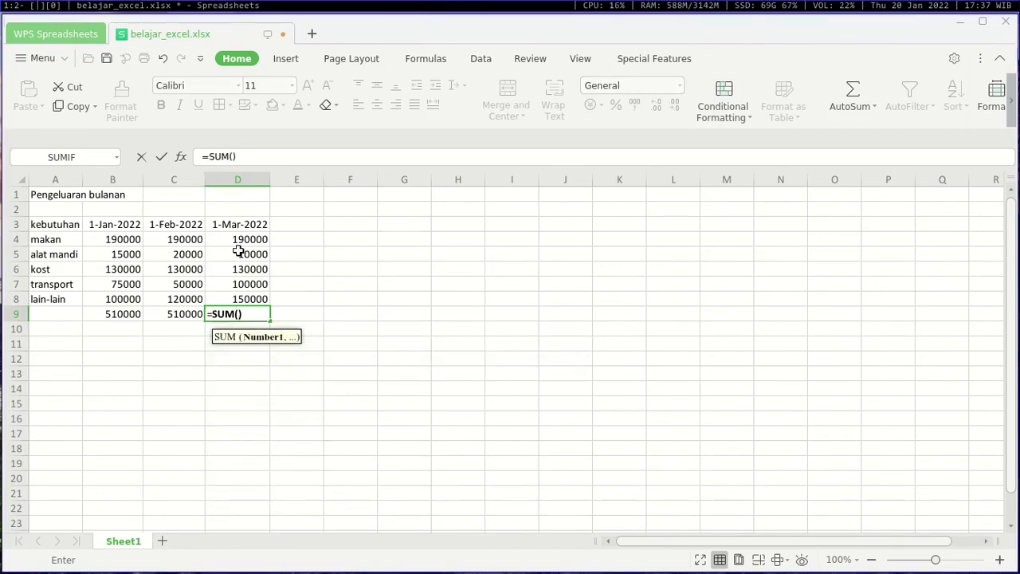
{"action": "left_click_drag", "start_coordinate": [242, 236], "coordinate": [239, 297]}
{"action": "key", "text": "Return"}
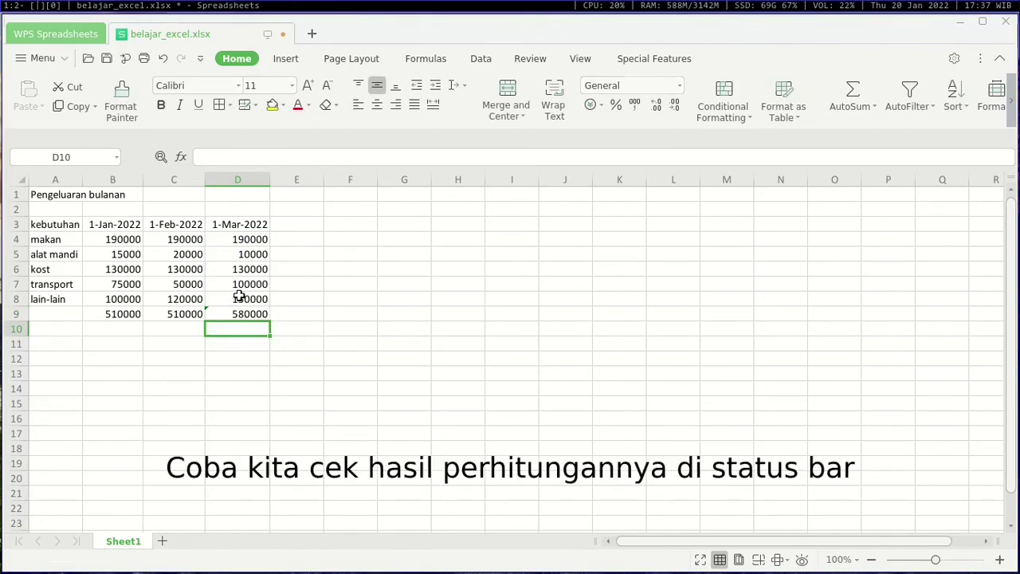
- Check the February and March totals in row 9 against the status bar sums of C4:C8 and D4:D8
{"action": "key", "text": "Up"}
{"action": "key", "text": "Left"}
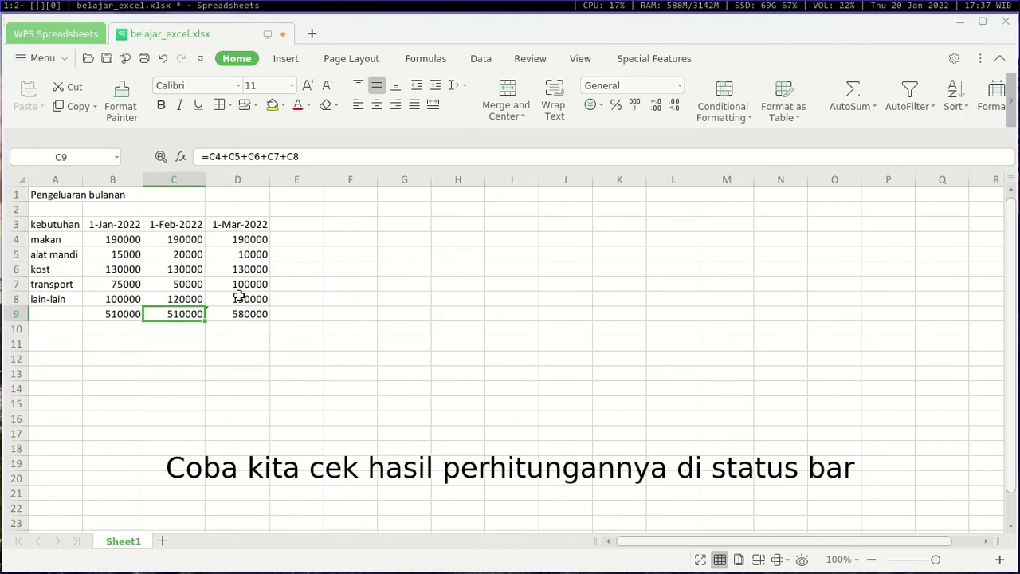
{"action": "left_click_drag", "start_coordinate": [182, 239], "coordinate": [178, 296]}
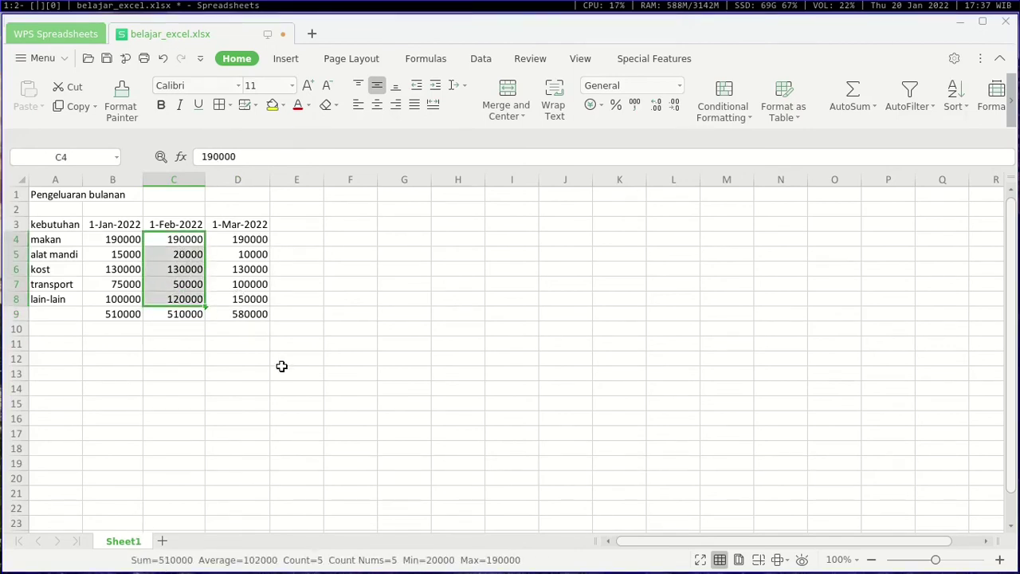
{"action": "left_click", "coordinate": [257, 240]}
{"action": "left_click_drag", "start_coordinate": [248, 288], "coordinate": [250, 298]}
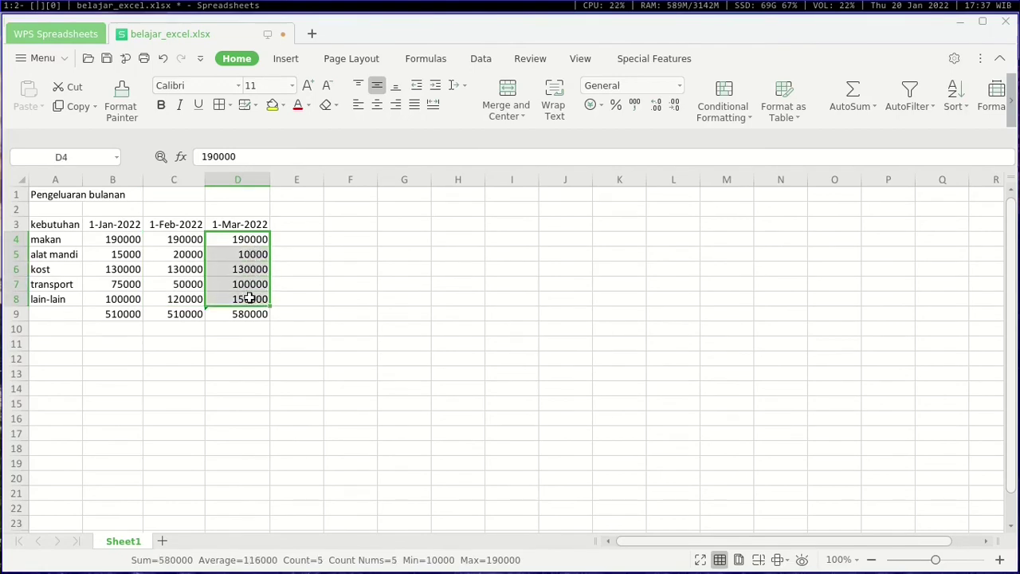
{"action": "left_click", "coordinate": [264, 411]}
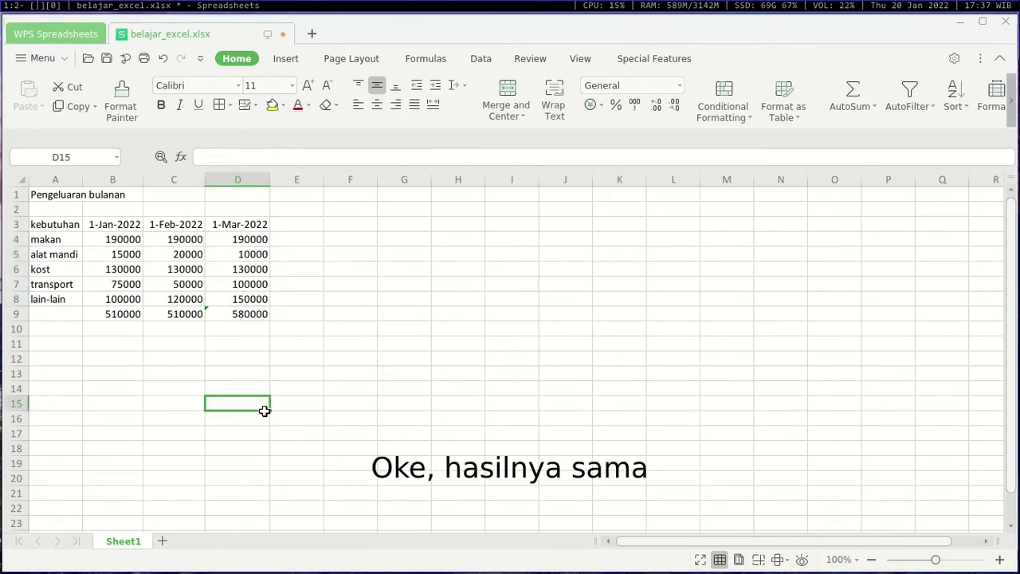
{"action": "left_click", "coordinate": [202, 359]}
{"action": "left_click", "coordinate": [184, 313]}
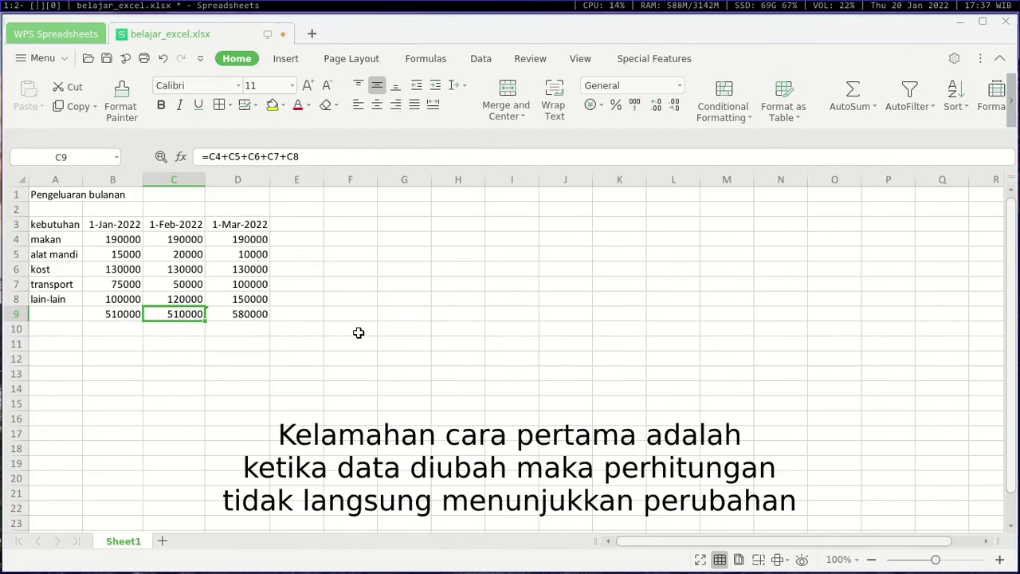
{"action": "key", "text": "Right"}
{"action": "key", "text": "Right"}
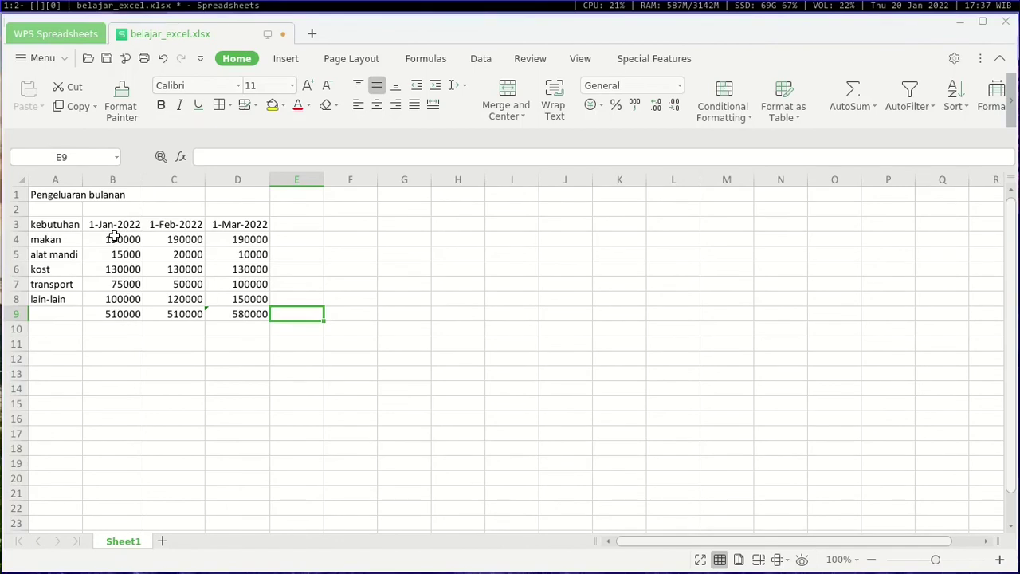
- Test the January total by setting the makan amount in B4 to 200000
{"action": "left_click", "coordinate": [115, 237]}
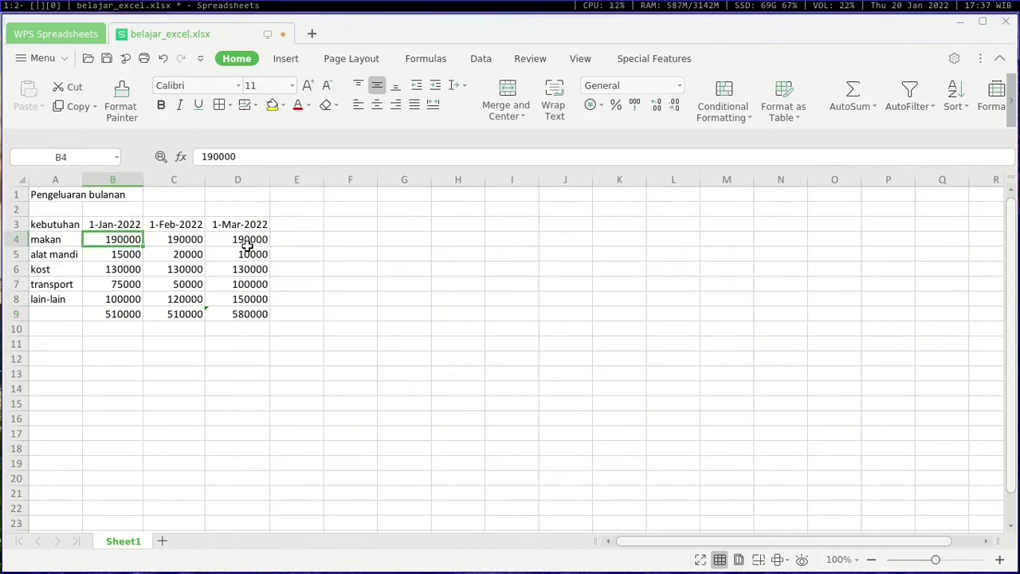
{"action": "type", "text": "200000"}
{"action": "key", "text": "Return"}
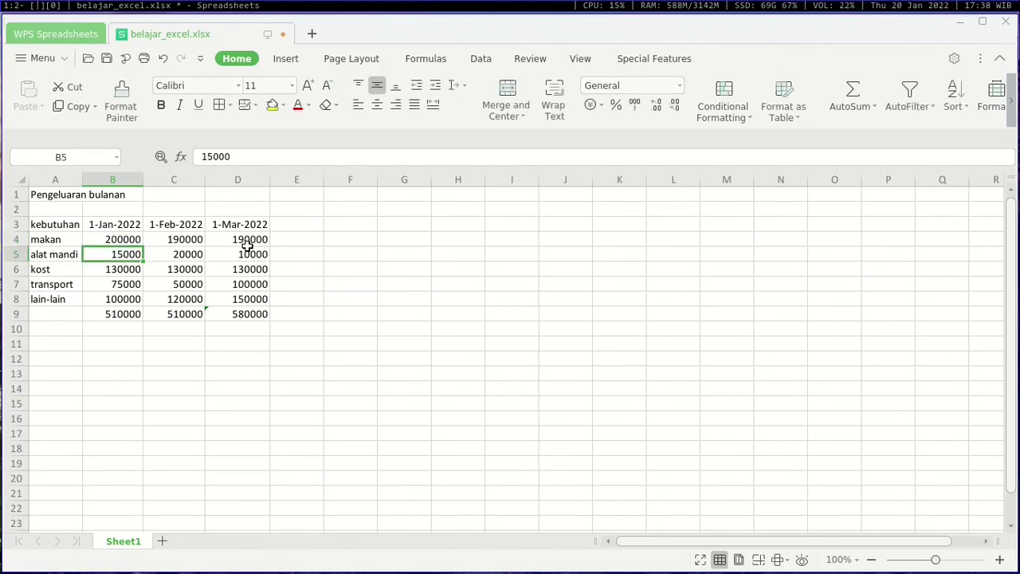
- Compare the January total in B9 with the status bar sum of B4:B8 and undo the change to B4
{"action": "left_click", "coordinate": [118, 320]}
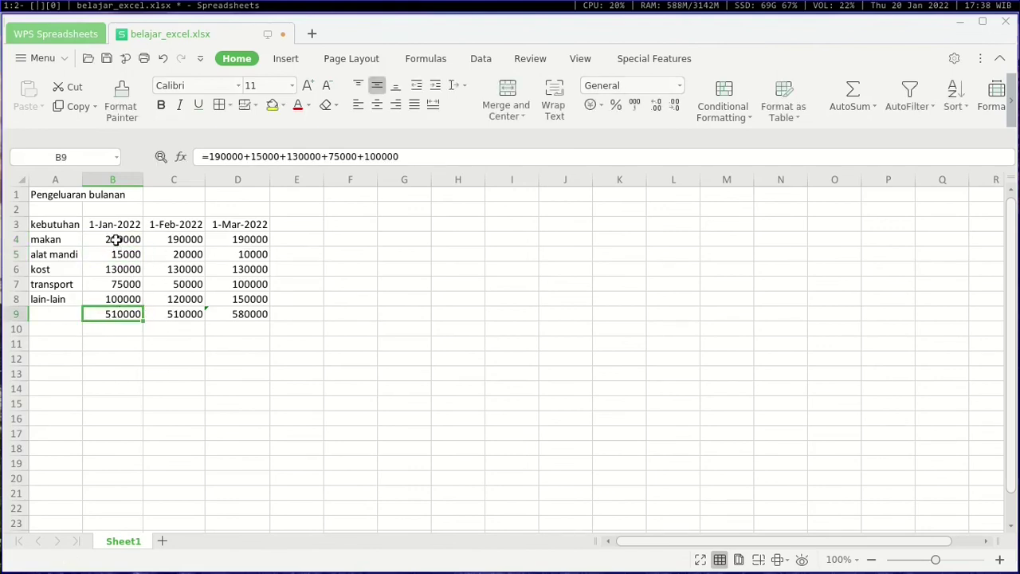
{"action": "left_click_drag", "start_coordinate": [116, 236], "coordinate": [118, 301]}
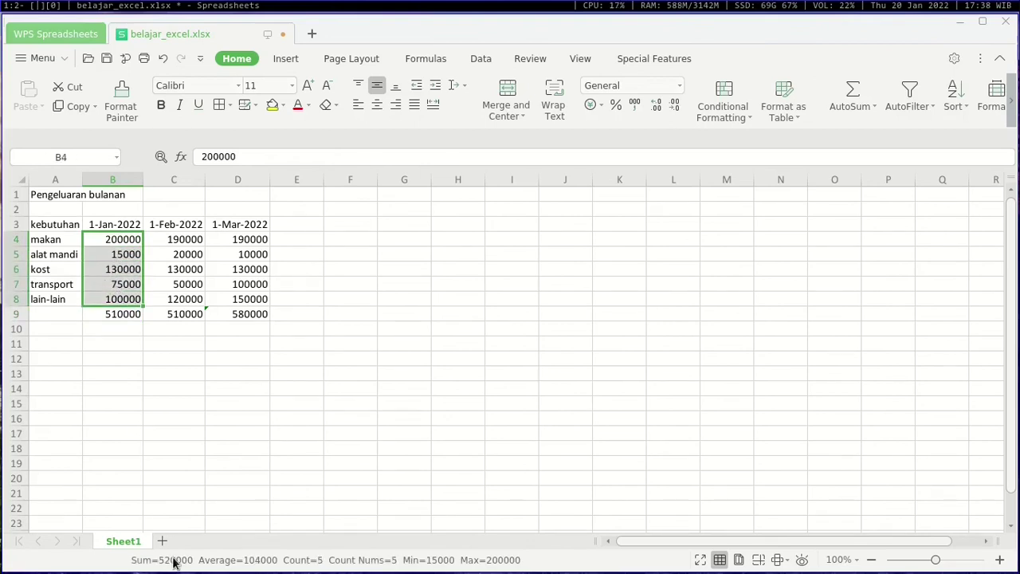
{"action": "left_click", "coordinate": [122, 260]}
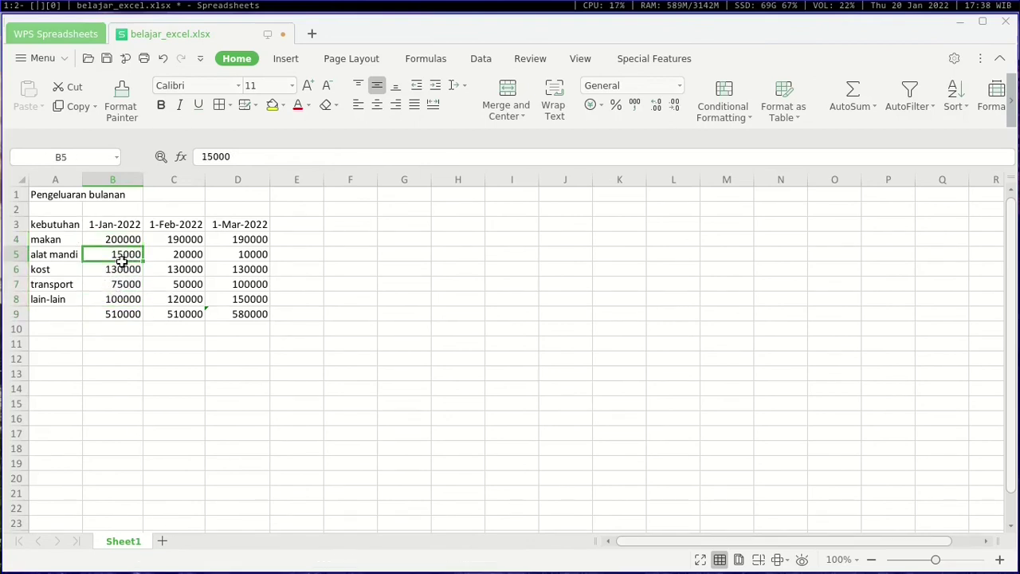
{"action": "key", "text": "ctrl+z"}
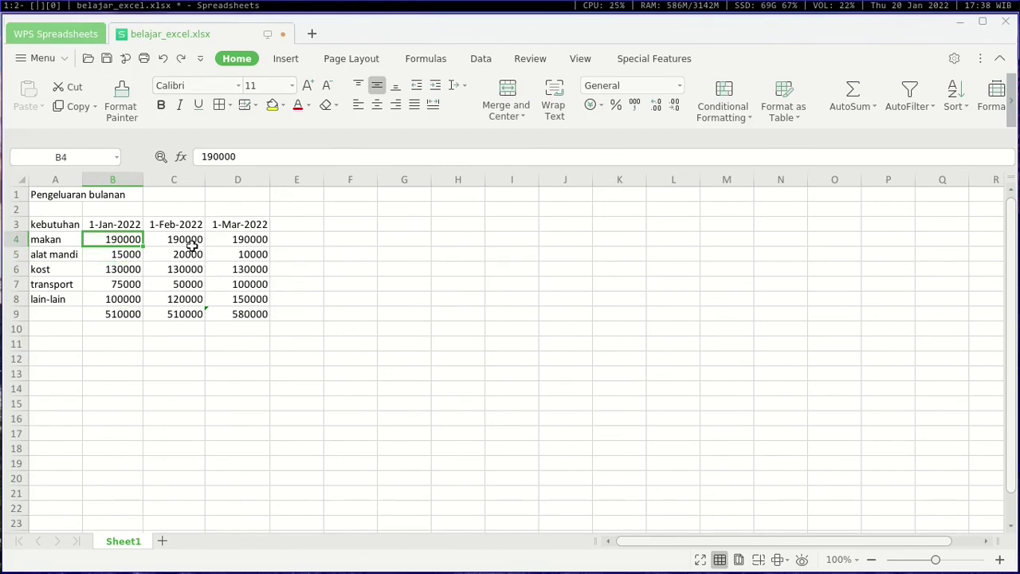
- Test the February total by setting the alat mandi amount in C5 to 50000
{"action": "left_click", "coordinate": [190, 314]}
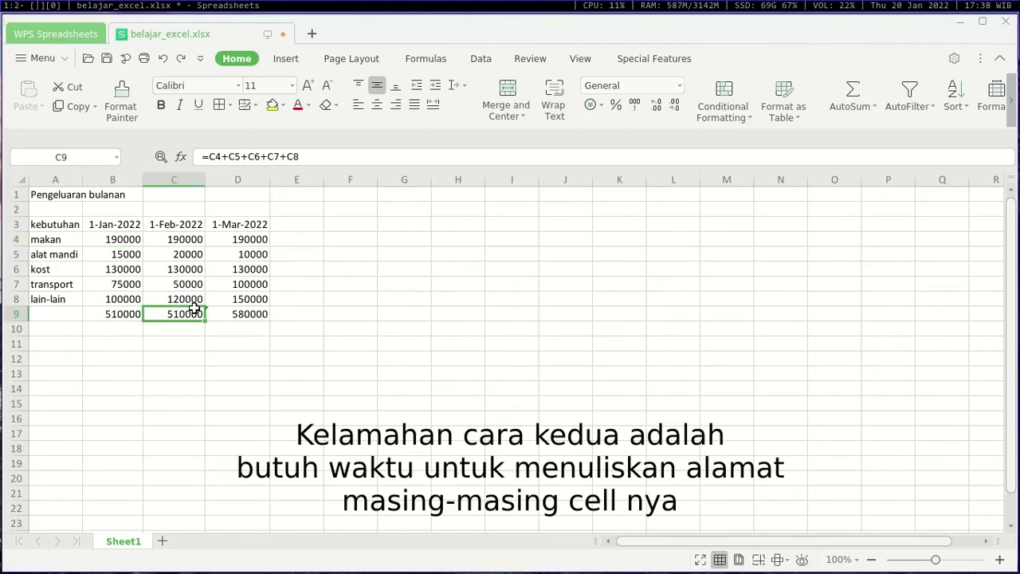
{"action": "left_click", "coordinate": [178, 238]}
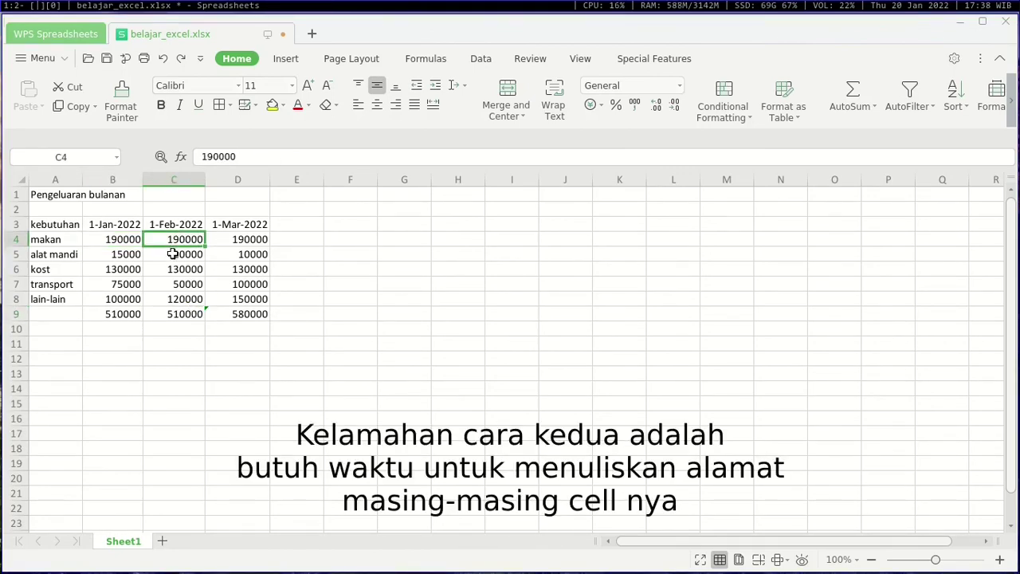
{"action": "left_click", "coordinate": [173, 253]}
{"action": "type", "text": "50"}
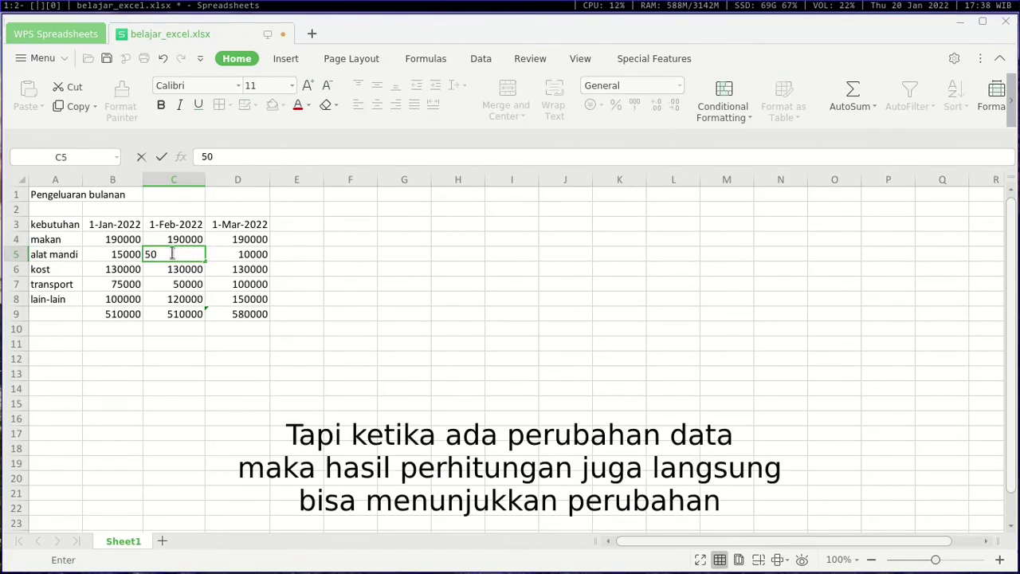
{"action": "type", "text": "000"}
{"action": "key", "text": "Return"}
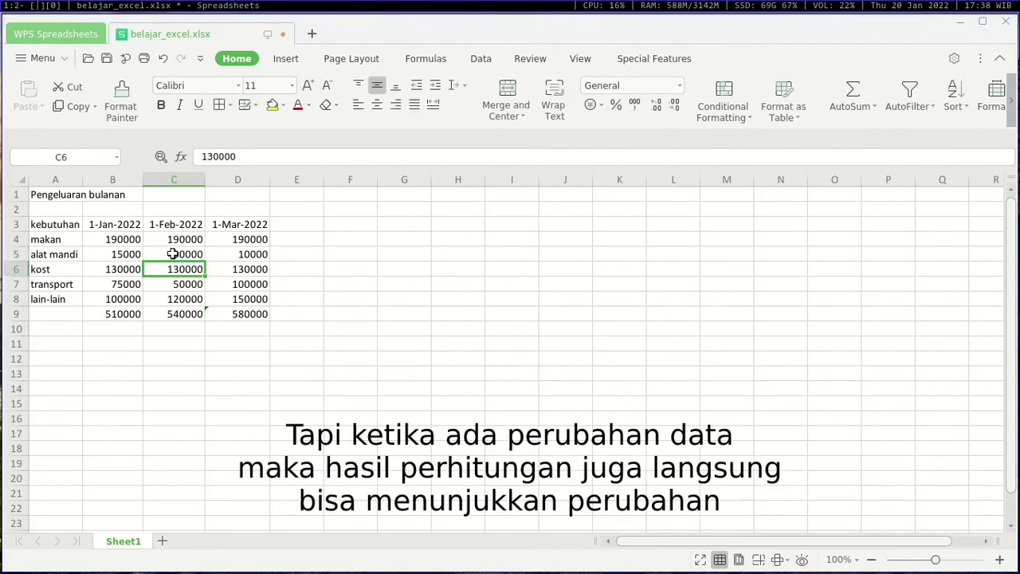
- Compare the February total in C9 with the status bar sum of C4:C8 and undo the change to C5
{"action": "left_click", "coordinate": [183, 313]}
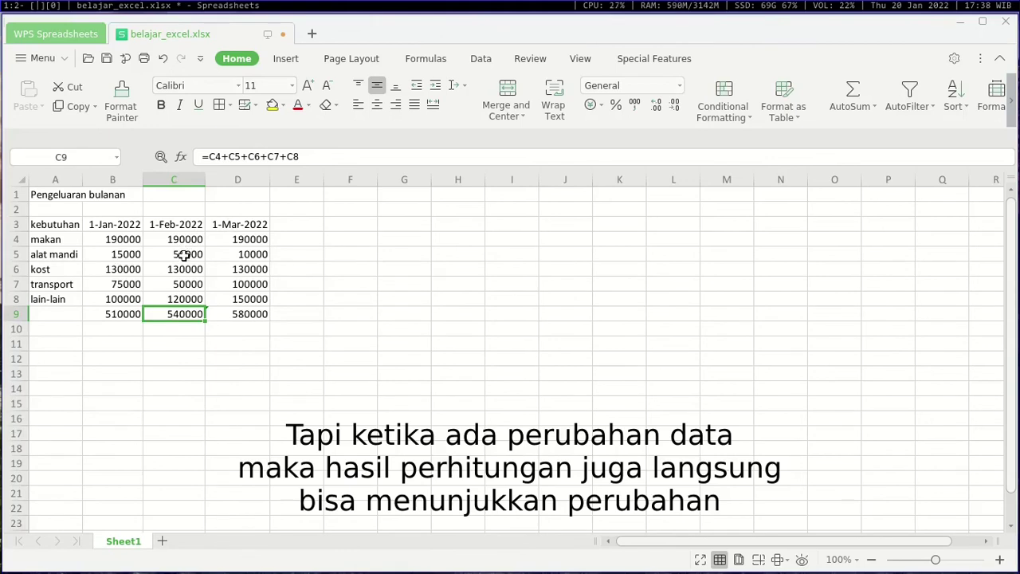
{"action": "left_click_drag", "start_coordinate": [195, 243], "coordinate": [183, 296]}
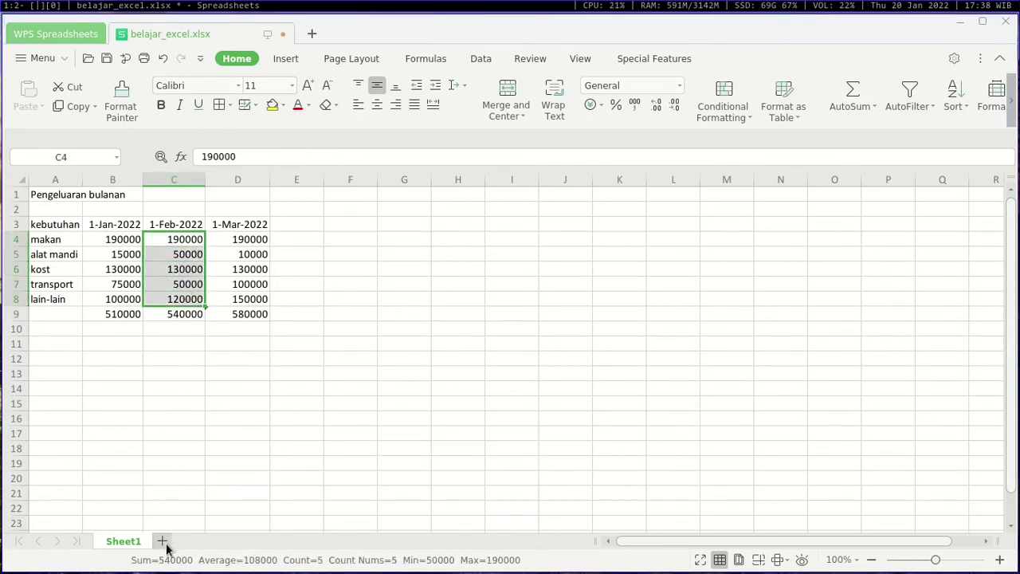
{"action": "key", "text": "ctrl+z"}
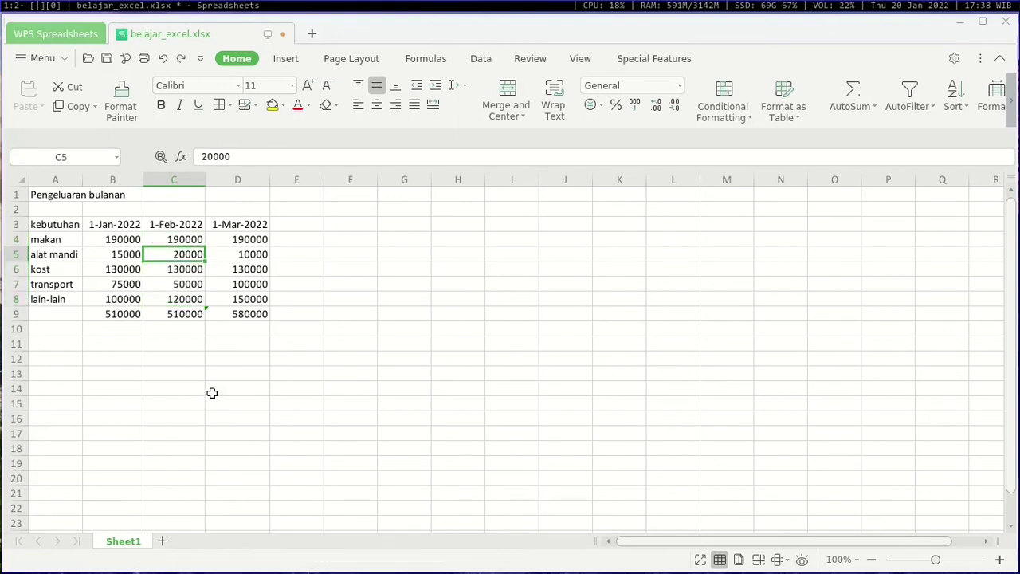
- Set the March kost amount in D6 to 150000
{"action": "left_click", "coordinate": [249, 238]}
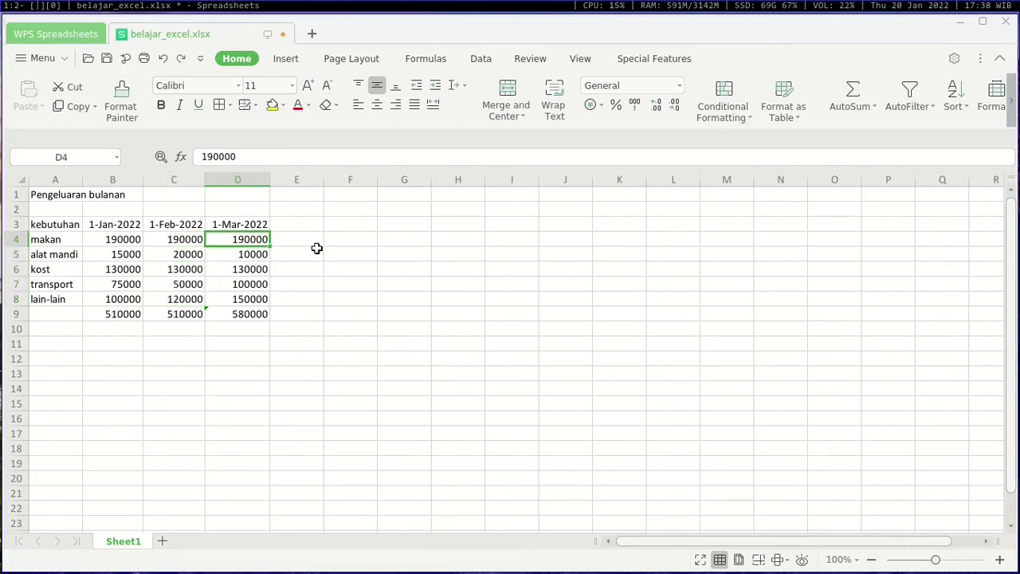
{"action": "key", "text": "Down"}
{"action": "key", "text": "Down"}
{"action": "key", "text": "Up"}
{"action": "key", "text": "Down"}
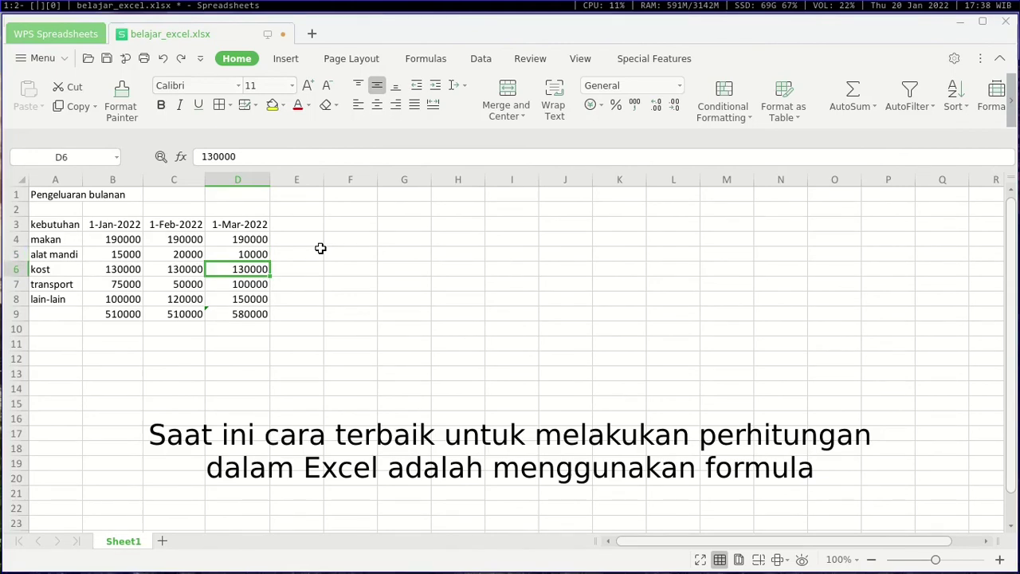
{"action": "type", "text": "150"}
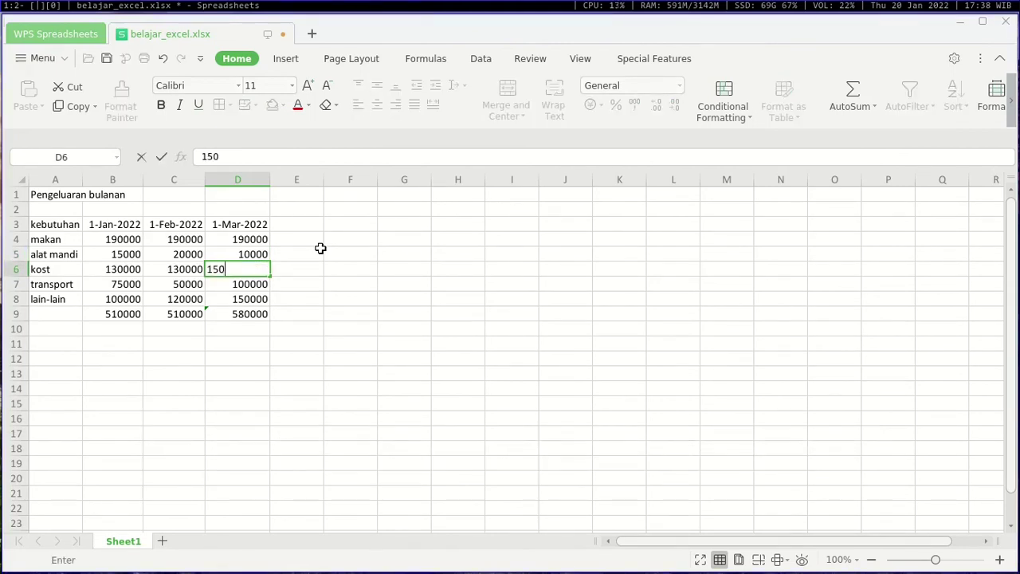
{"action": "type", "text": "000"}
{"action": "key", "text": "Return"}
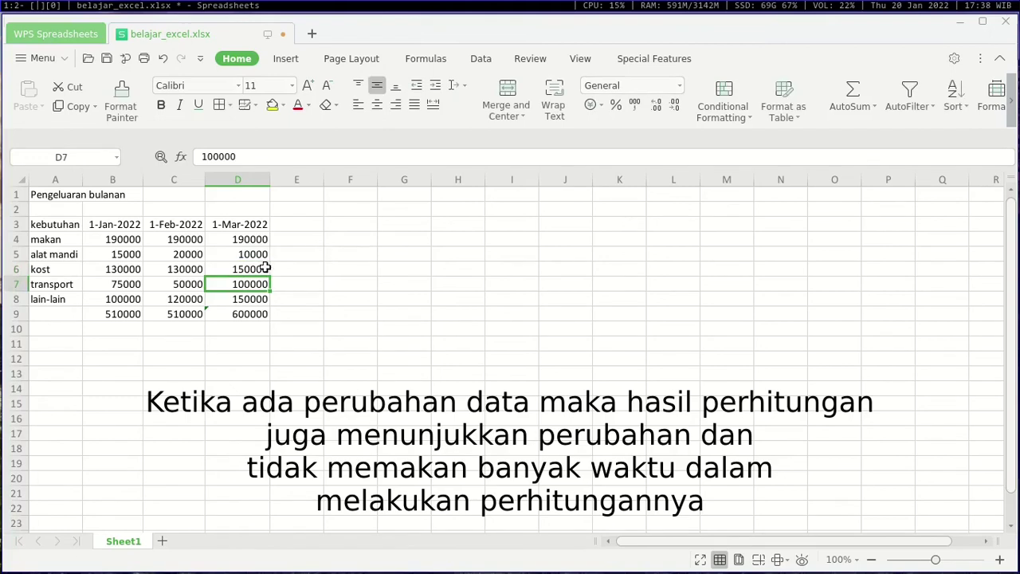
- Check the March total in D9 against the status bar sum of the amounts in D4:D8
{"action": "left_click", "coordinate": [237, 306]}
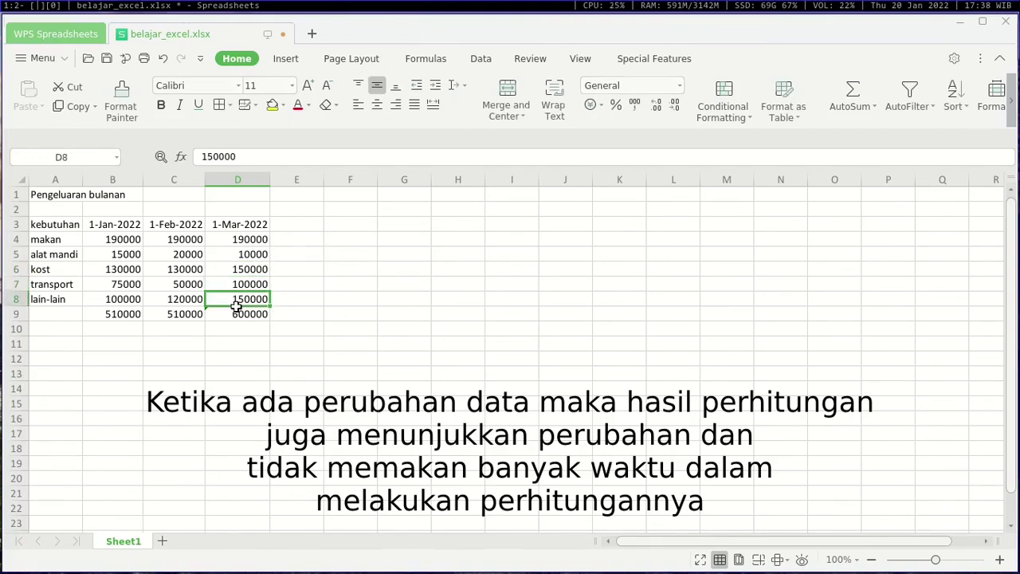
{"action": "left_click", "coordinate": [236, 313]}
{"action": "left_click_drag", "start_coordinate": [257, 239], "coordinate": [255, 300]}
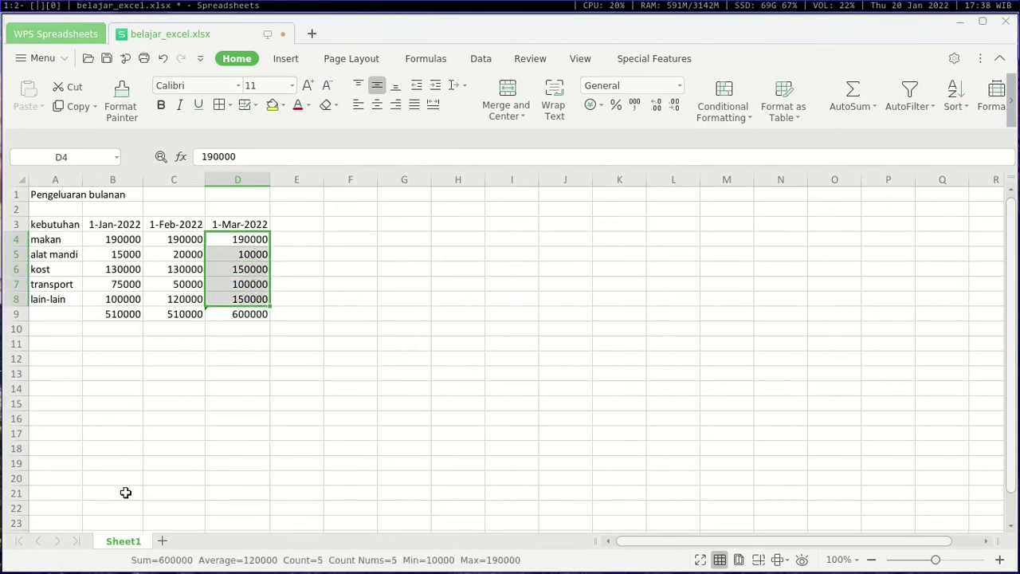